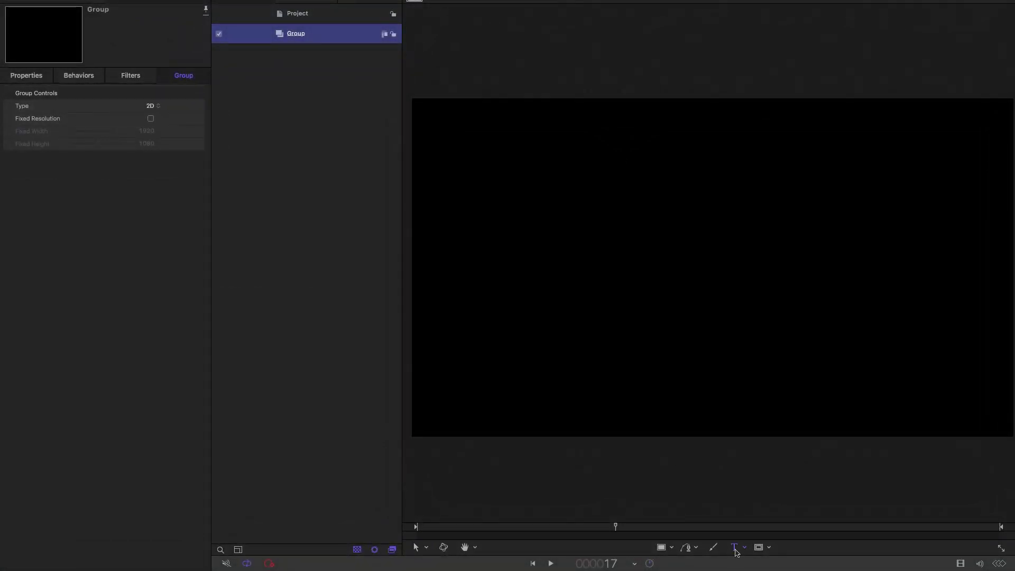
- Create a centre-aligned DUPLICATE text layer at size 200
{"action": "left_click", "coordinate": [735, 548]}
{"action": "left_click", "coordinate": [570, 206]}
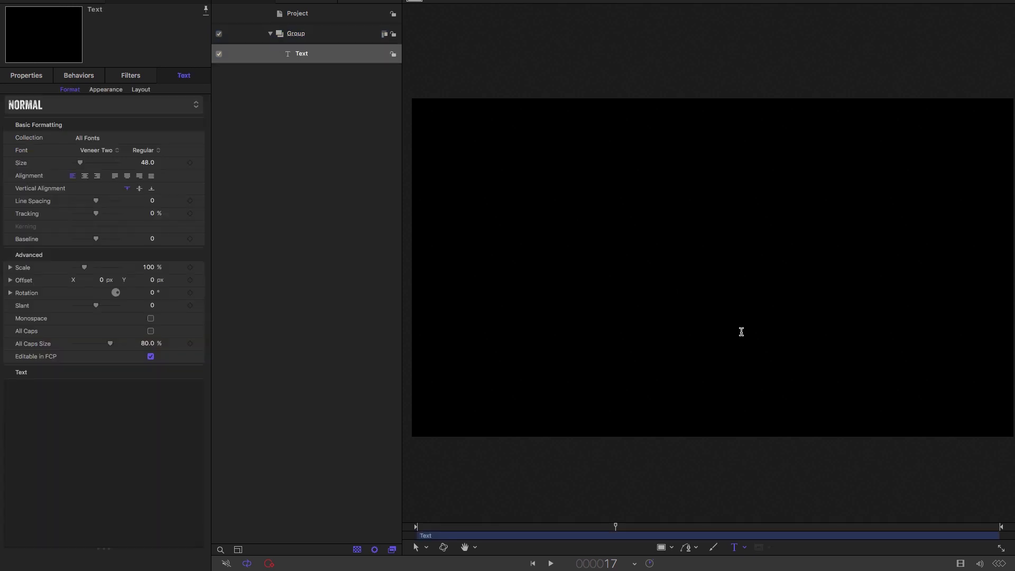
{"action": "type", "text": "DUPLICATE"}
{"action": "left_click", "coordinate": [144, 162]}
{"action": "type", "text": "200"}
{"action": "key", "text": "Return"}
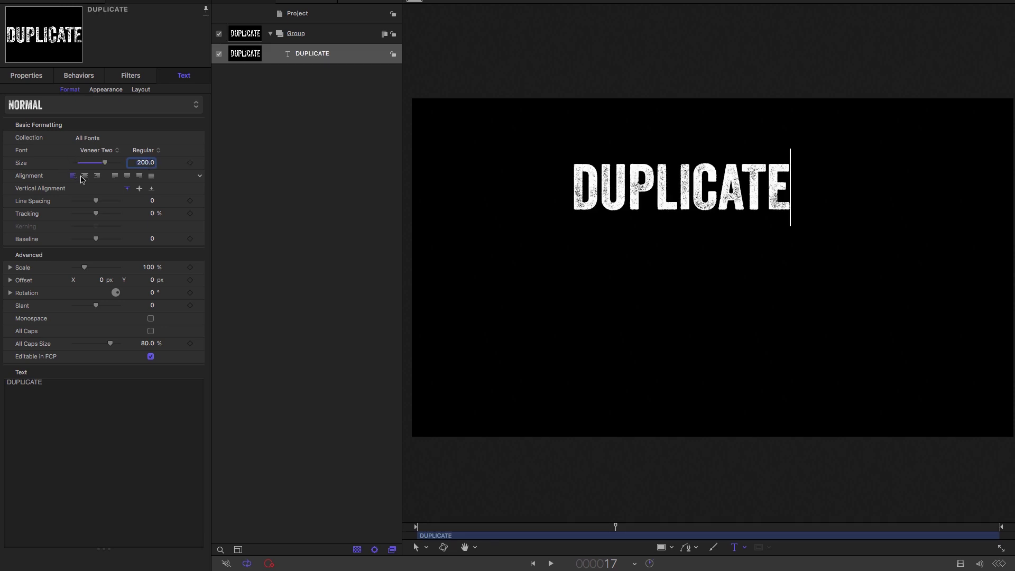
{"action": "left_click", "coordinate": [85, 177]}
- Reset the DUPLICATE layer's Transform Position to 0, 0
{"action": "left_click", "coordinate": [36, 75]}
{"action": "right_click", "coordinate": [114, 142]}
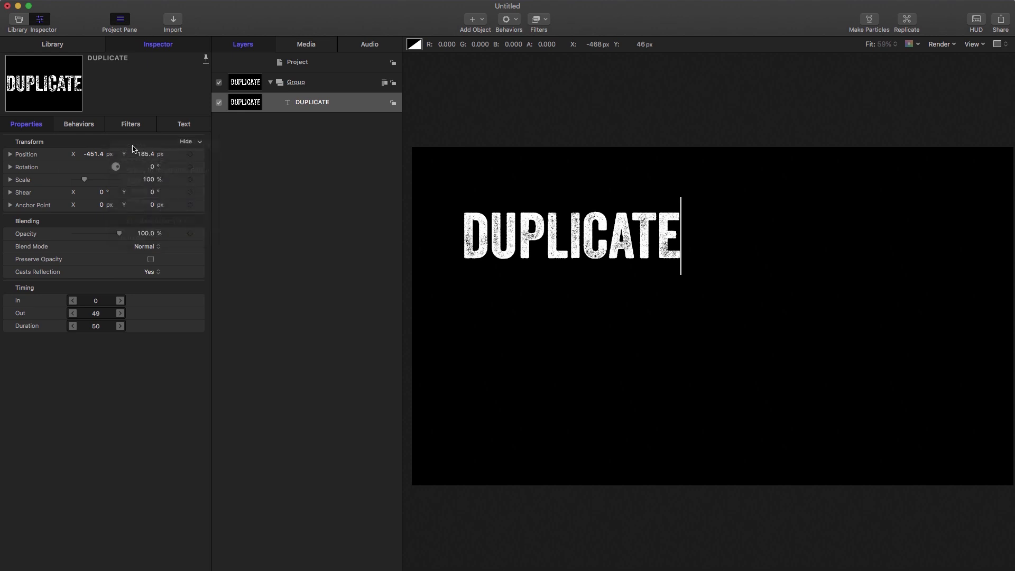
{"action": "left_click", "coordinate": [132, 144]}
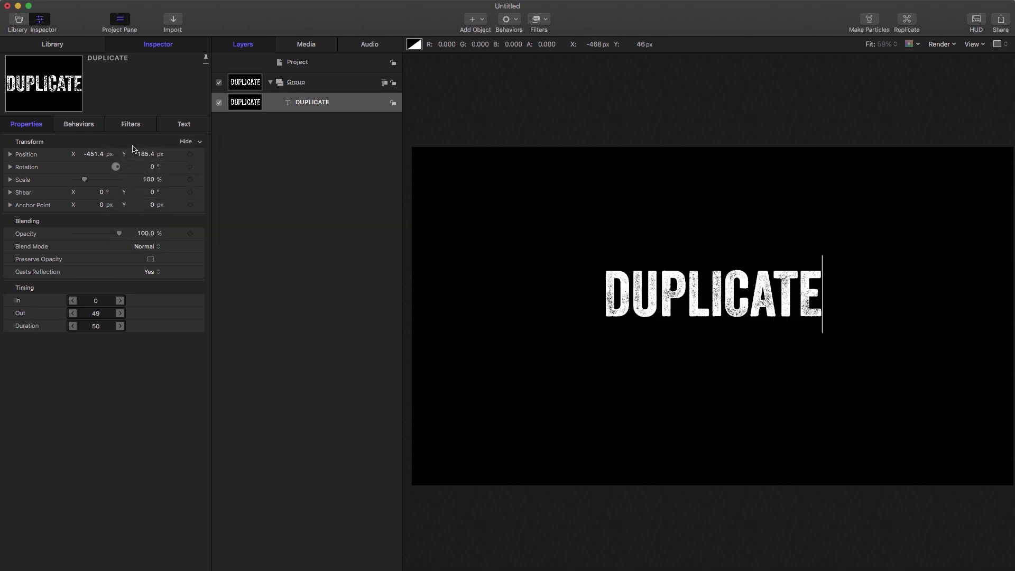
- Duplicate the DUPLICATE layer and set the copy to 150% scale and 5% opacity
{"action": "right_click", "coordinate": [243, 102]}
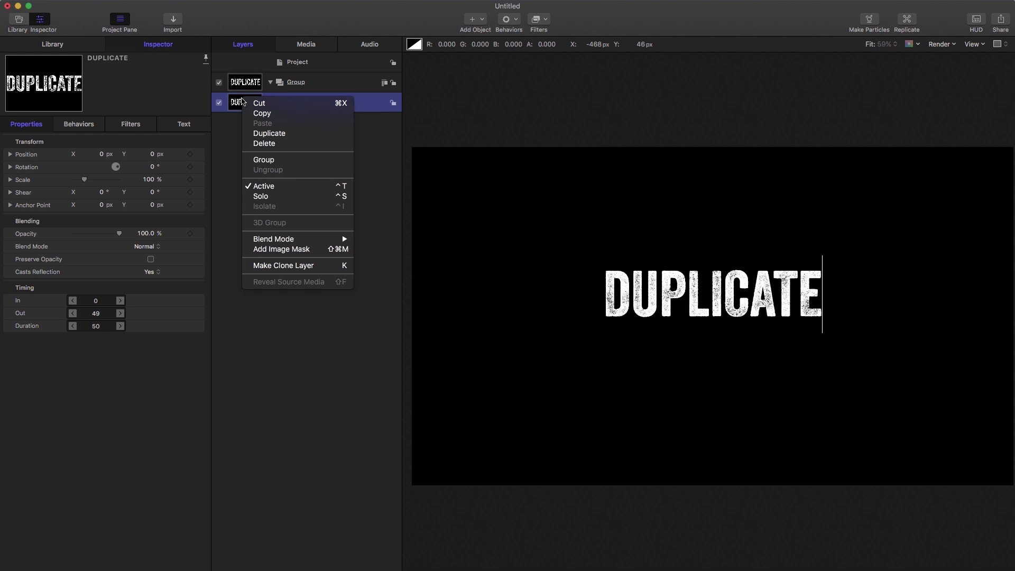
{"action": "left_click", "coordinate": [271, 136]}
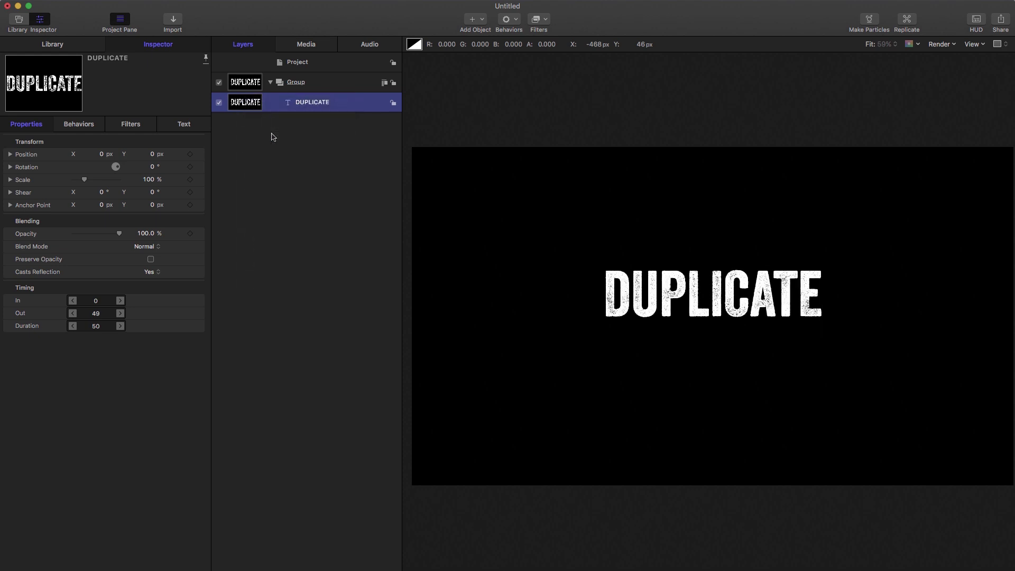
{"action": "left_click", "coordinate": [21, 123]}
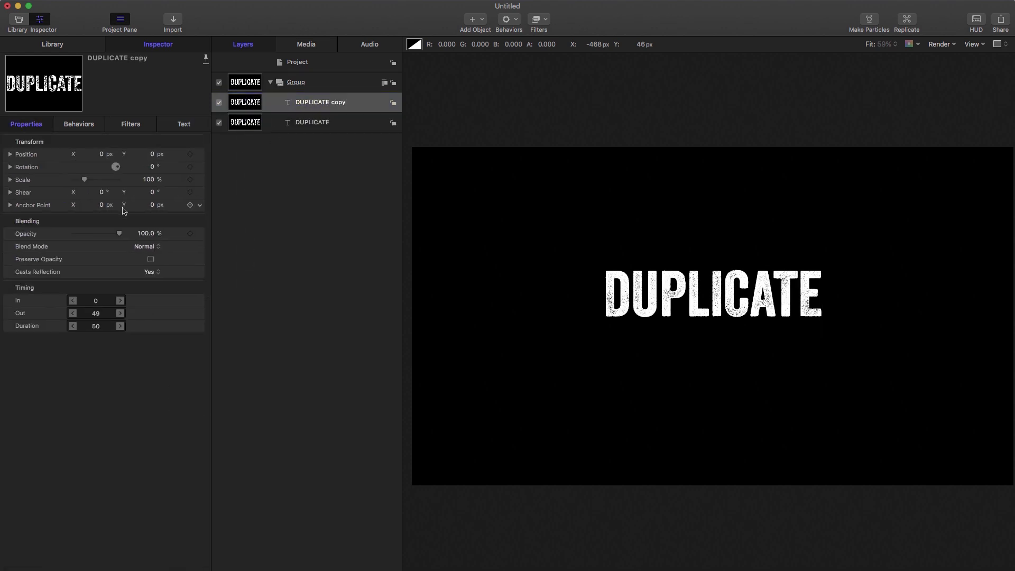
{"action": "left_click", "coordinate": [150, 180]}
{"action": "type", "text": "150"}
{"action": "key", "text": "Return"}
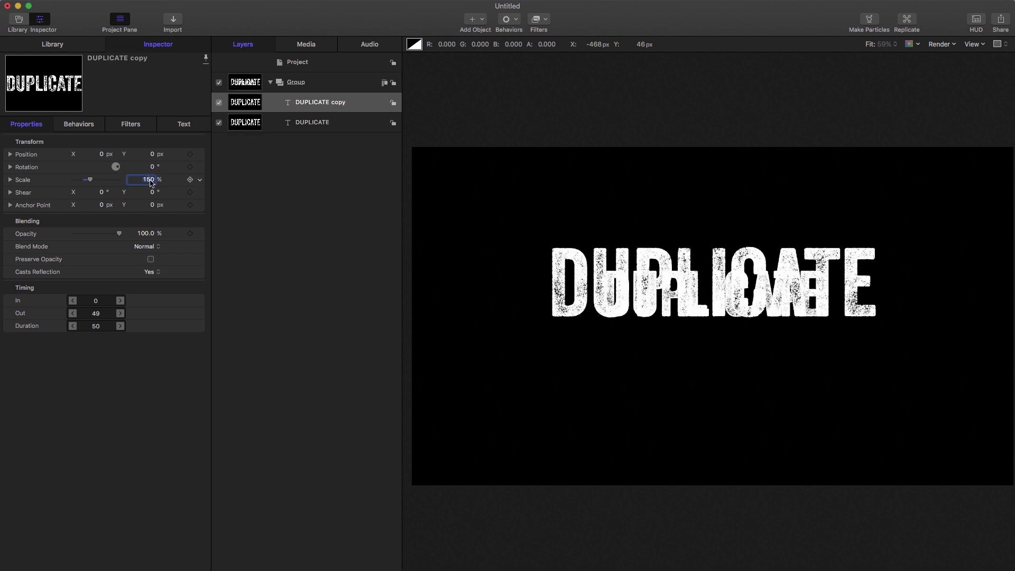
{"action": "left_click", "coordinate": [144, 234]}
{"action": "type", "text": "5"}
{"action": "key", "text": "Return"}
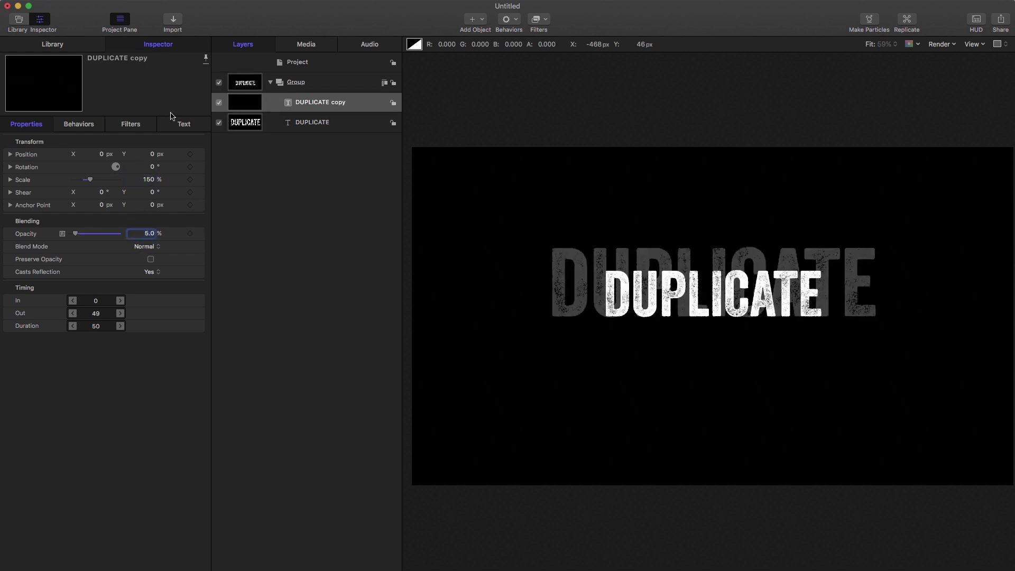
- Duplicate the faint copy at 250% scale and 1% opacity, then reselect the original
{"action": "right_click", "coordinate": [244, 104]}
{"action": "left_click", "coordinate": [274, 136]}
{"action": "left_click", "coordinate": [184, 123]}
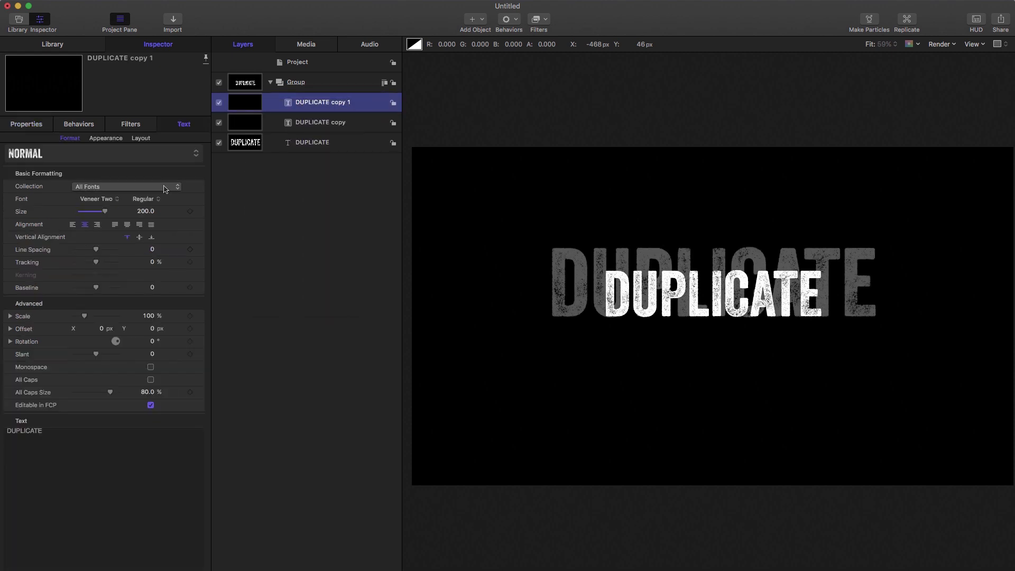
{"action": "left_click", "coordinate": [33, 125]}
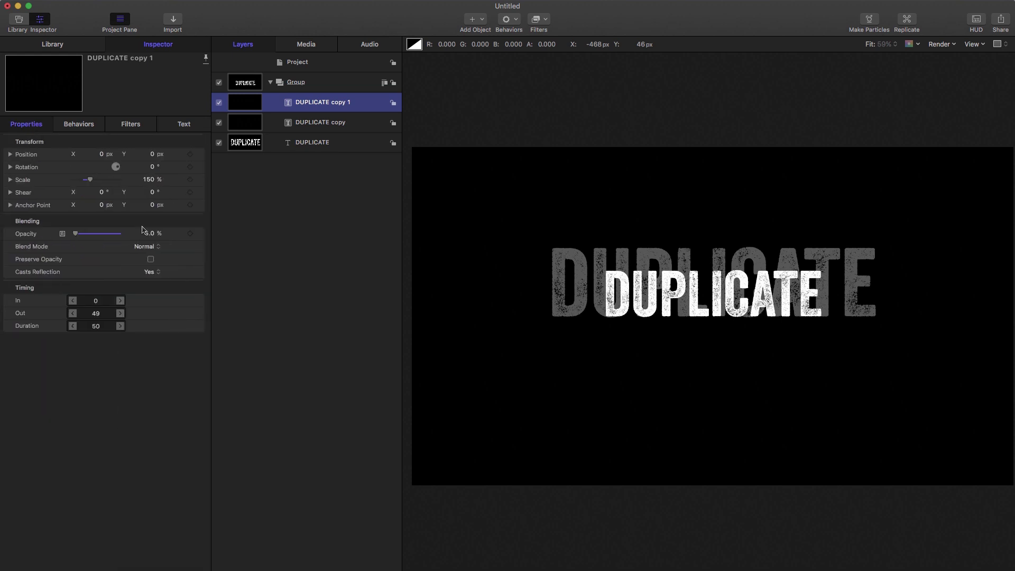
{"action": "left_click", "coordinate": [149, 180]}
{"action": "type", "text": "250"}
{"action": "key", "text": "Return"}
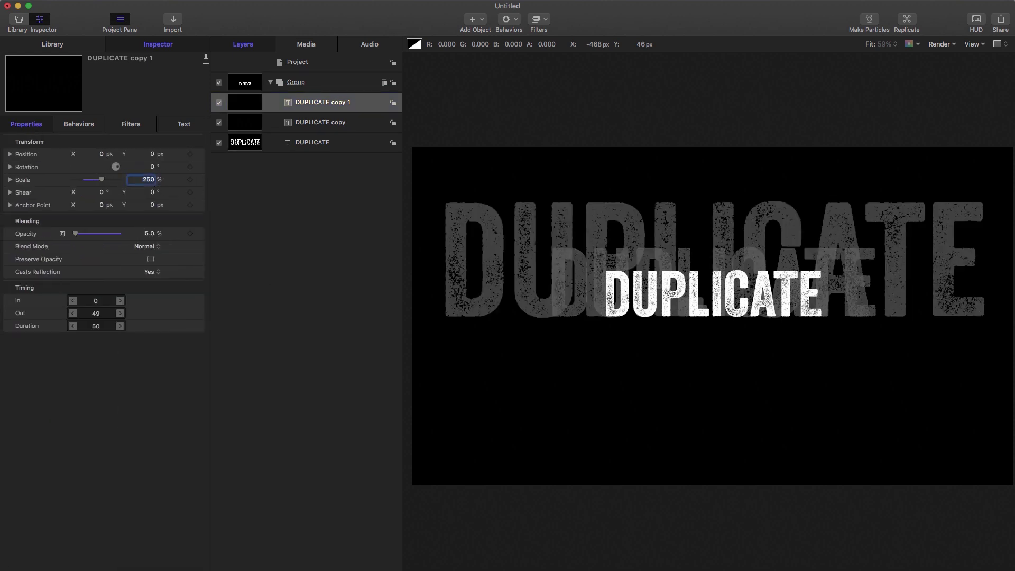
{"action": "left_click", "coordinate": [149, 233]}
{"action": "type", "text": "1"}
{"action": "key", "text": "Return"}
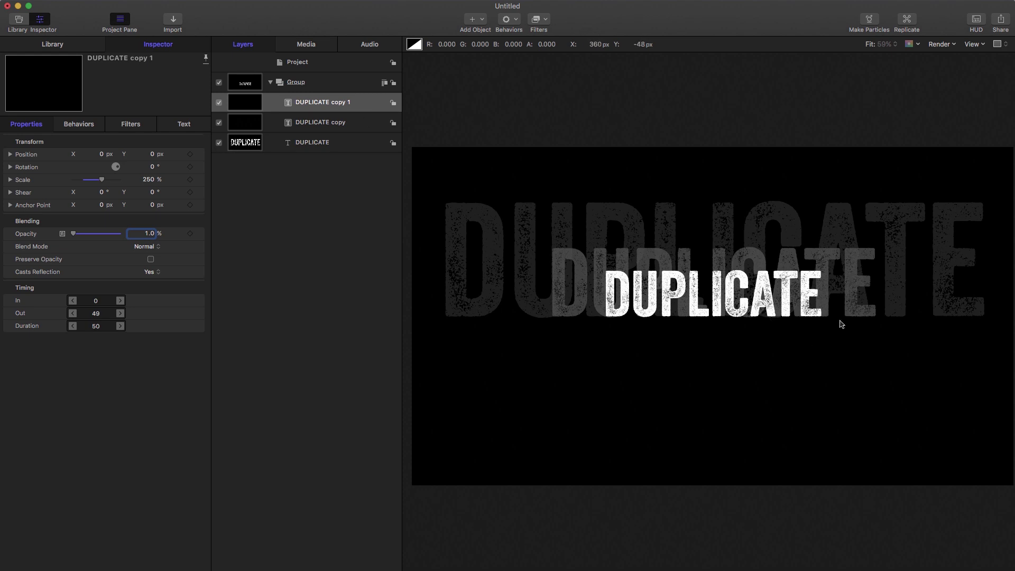
{"action": "left_click", "coordinate": [233, 143]}
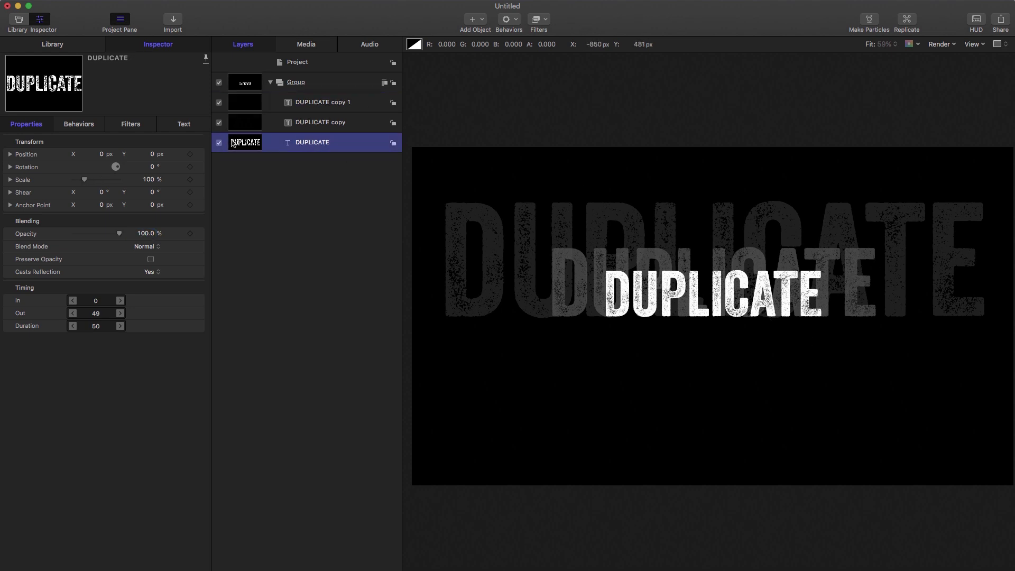
{"action": "left_click", "coordinate": [183, 125]}
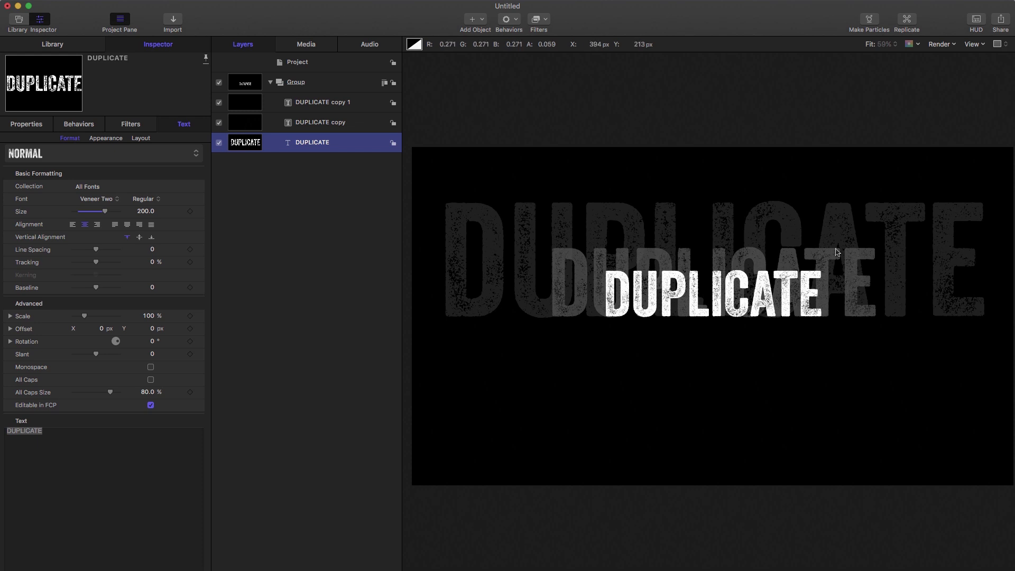
- Delete both DUPLICATE copy layers
{"action": "left_click", "coordinate": [245, 123]}
{"action": "left_click", "coordinate": [252, 102], "text": "shift"}
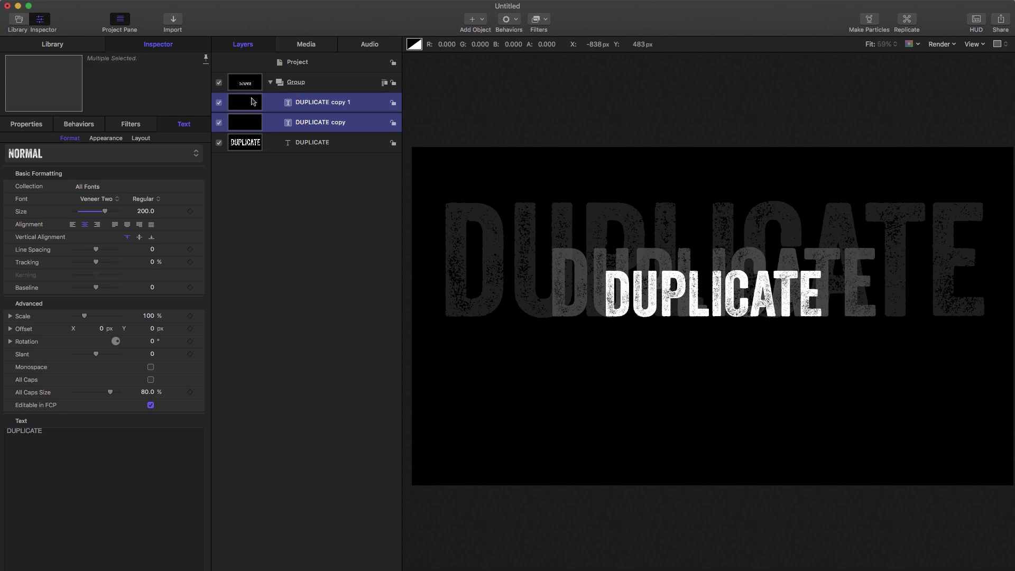
{"action": "right_click", "coordinate": [252, 102]}
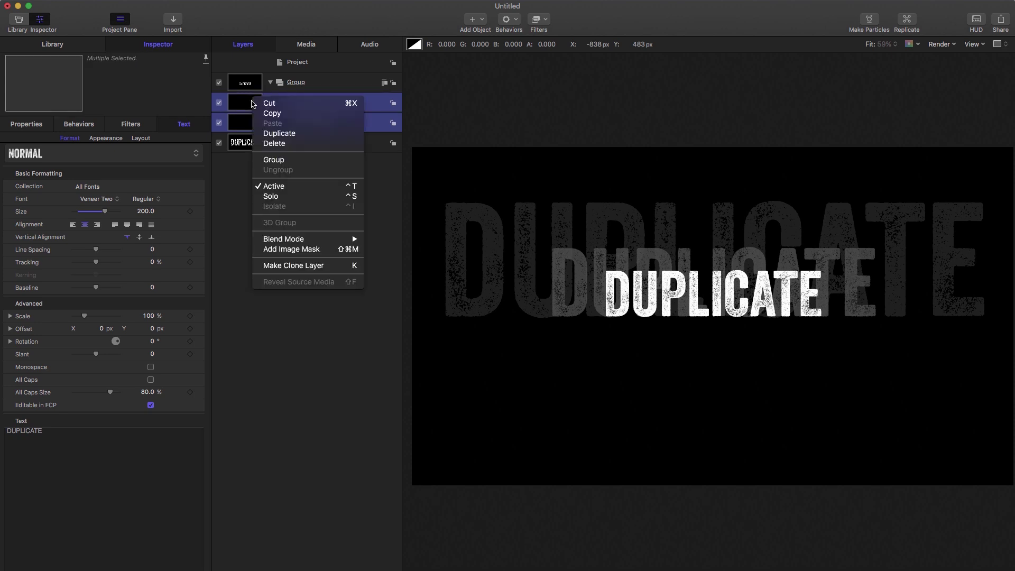
{"action": "left_click", "coordinate": [275, 142]}
- Make a clone layer of DUPLICATE at 150% scale and 5% opacity
{"action": "left_click", "coordinate": [241, 102]}
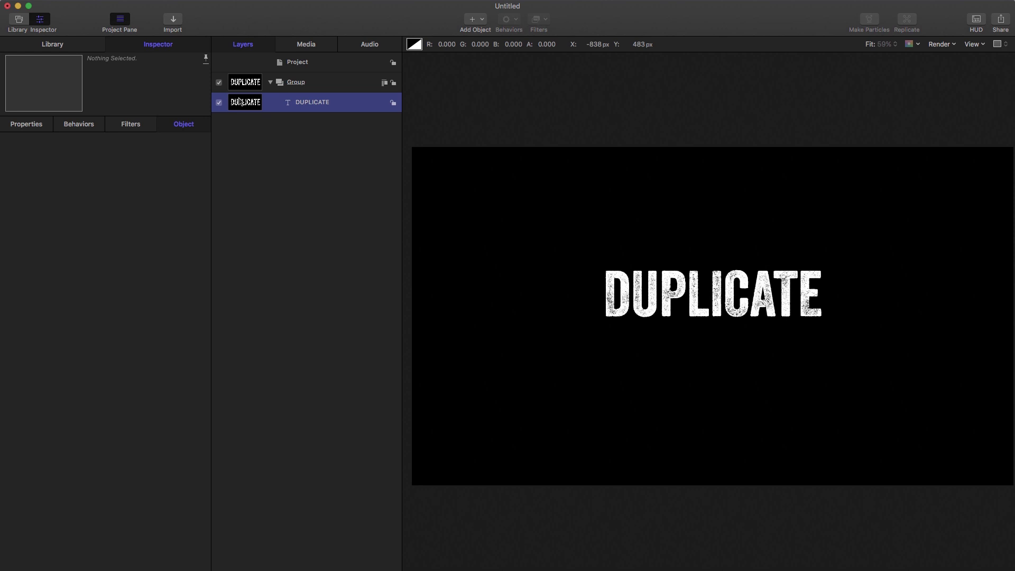
{"action": "right_click", "coordinate": [241, 101]}
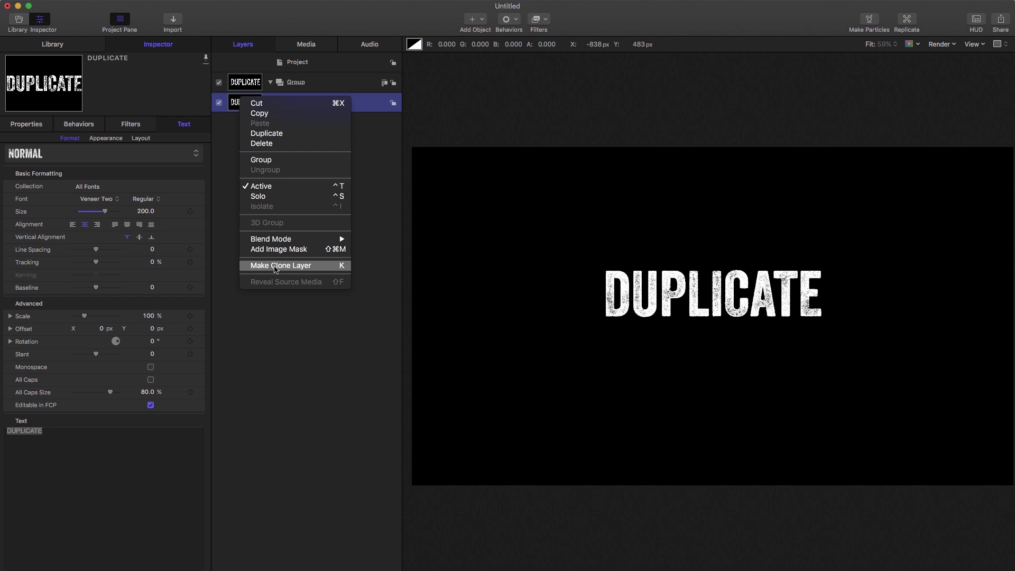
{"action": "left_click", "coordinate": [275, 265]}
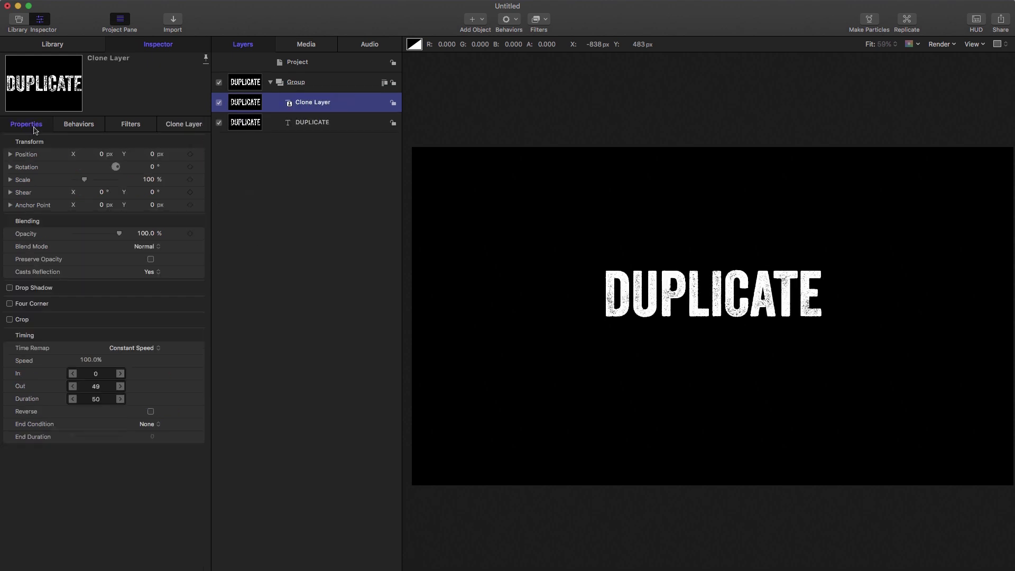
{"action": "left_click", "coordinate": [149, 180]}
{"action": "type", "text": "150"}
{"action": "key", "text": "Return"}
{"action": "left_click", "coordinate": [148, 234]}
{"action": "type", "text": "5"}
{"action": "key", "text": "Return"}
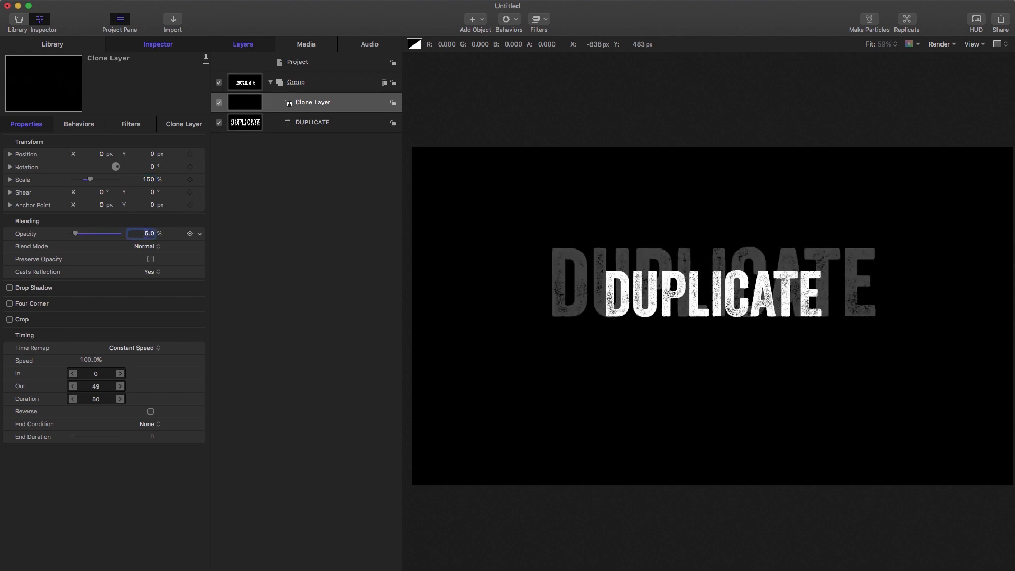
- Duplicate the clone layer and set the copy to 250% scale and 1% opacity
{"action": "right_click", "coordinate": [246, 102]}
{"action": "left_click", "coordinate": [271, 136]}
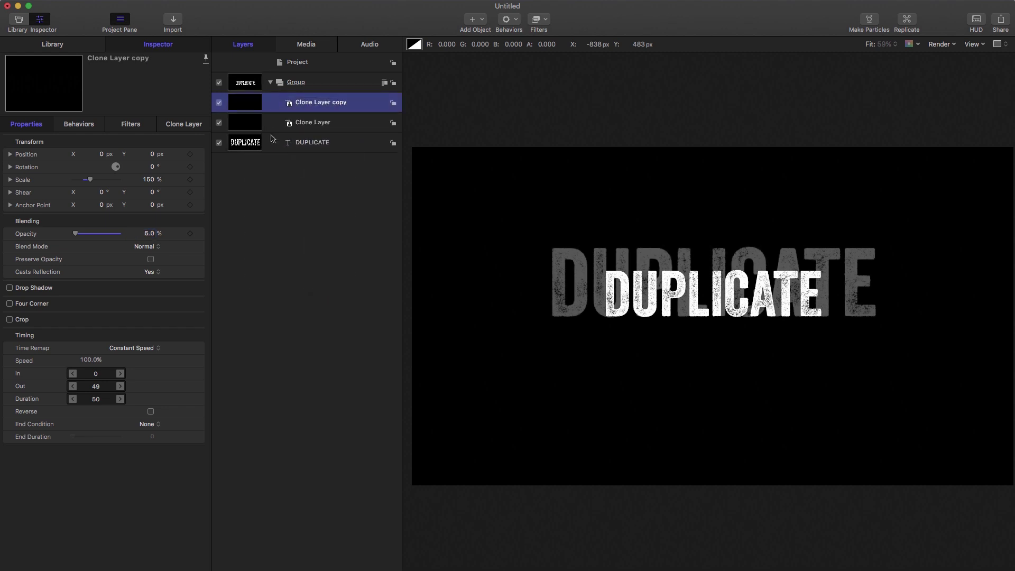
{"action": "left_click", "coordinate": [148, 179]}
{"action": "type", "text": "250"}
{"action": "key", "text": "Return"}
{"action": "left_click", "coordinate": [150, 233]}
{"action": "type", "text": "1"}
{"action": "key", "text": "Return"}
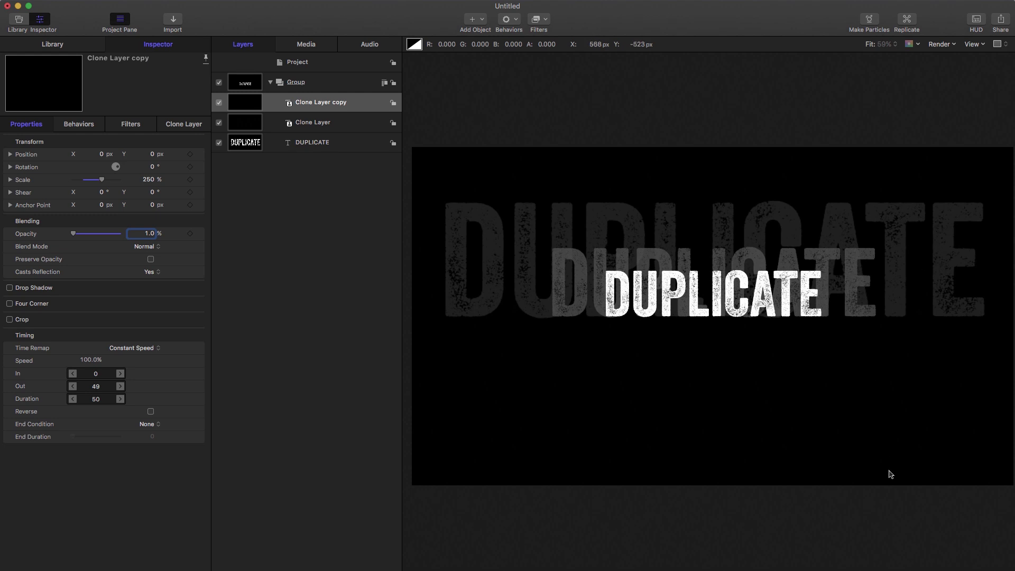
- Replace the original layer's text DUPLICATE with CLONE
{"action": "left_click", "coordinate": [242, 143]}
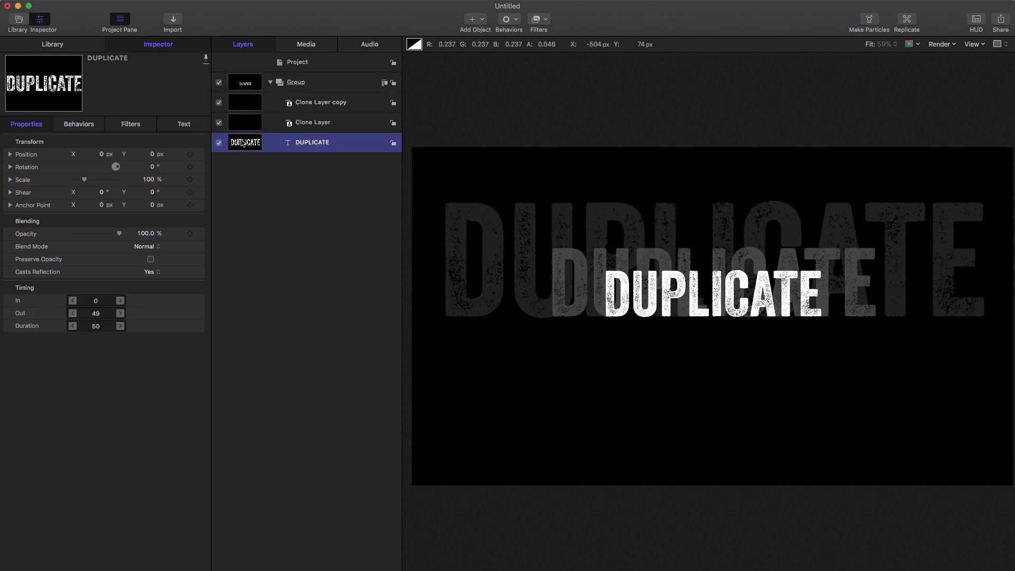
{"action": "left_click", "coordinate": [184, 123]}
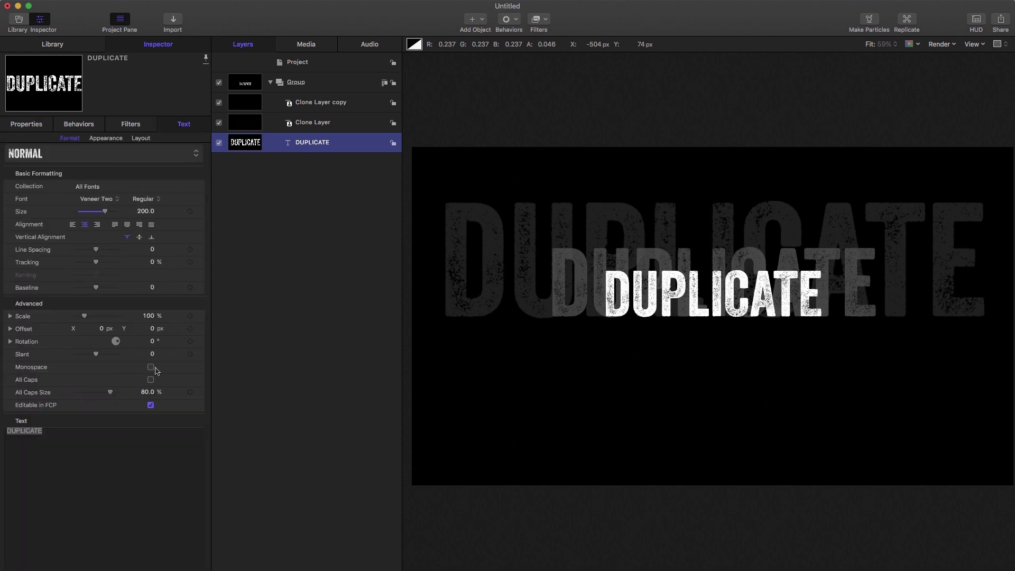
{"action": "left_click", "coordinate": [86, 451]}
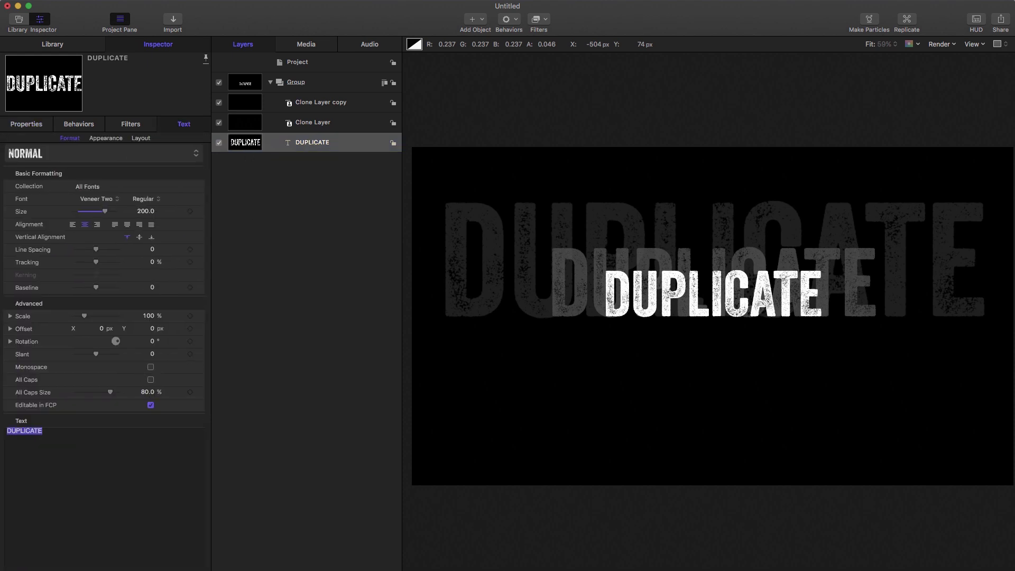
{"action": "type", "text": "CLOMNE"}
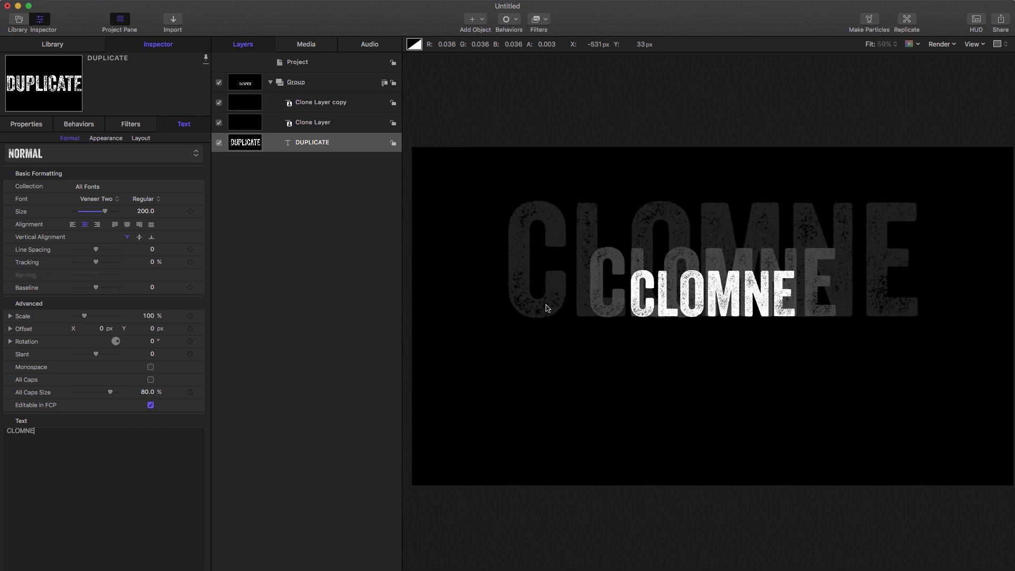
{"action": "key", "text": "BackSpace"}
{"action": "key", "text": "BackSpace"}
{"action": "key", "text": "BackSpace"}
{"action": "type", "text": "NE"}
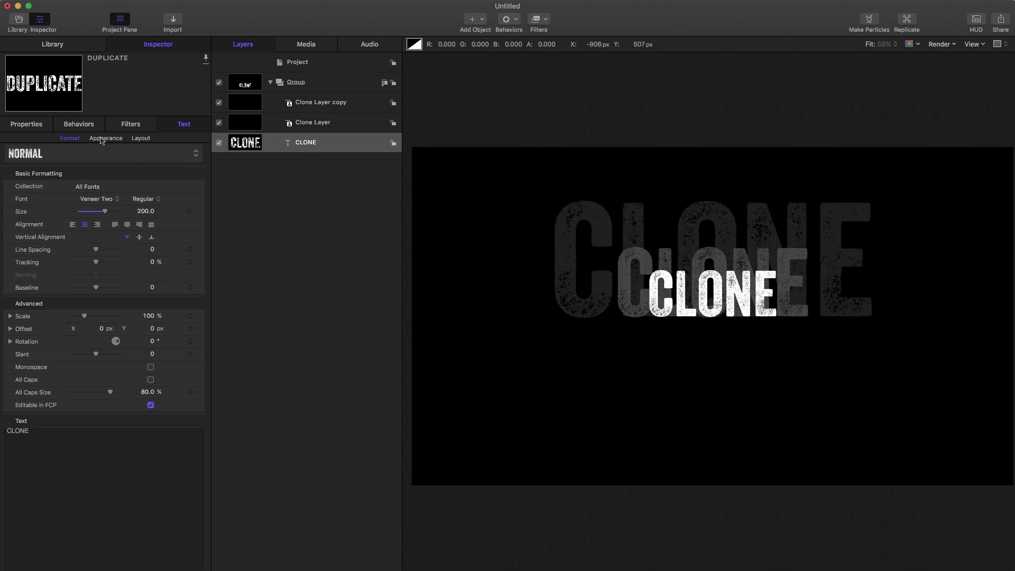
- Keep the Veneer Two font, try a yellow face colour, then set the face back to white
{"action": "left_click", "coordinate": [100, 199]}
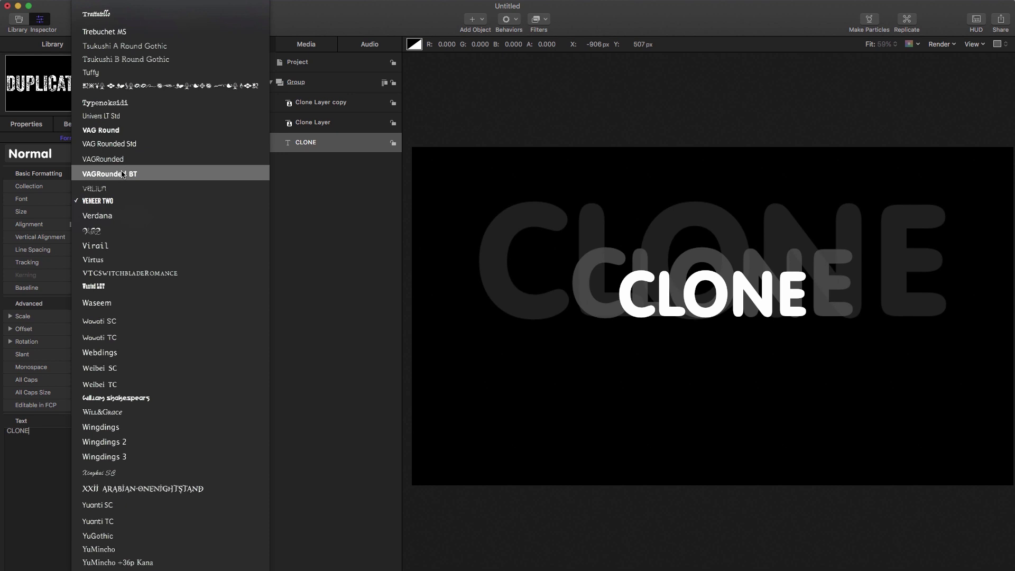
{"action": "key", "text": "Escape"}
{"action": "left_click", "coordinate": [107, 138]}
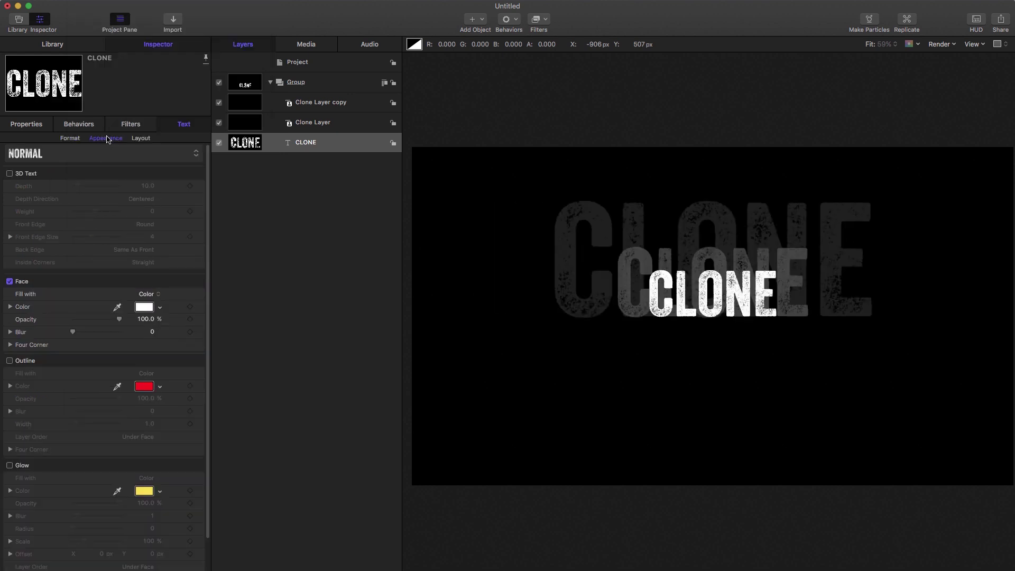
{"action": "left_click", "coordinate": [144, 306]}
{"action": "left_click_drag", "start_coordinate": [569, 282], "coordinate": [582, 258]}
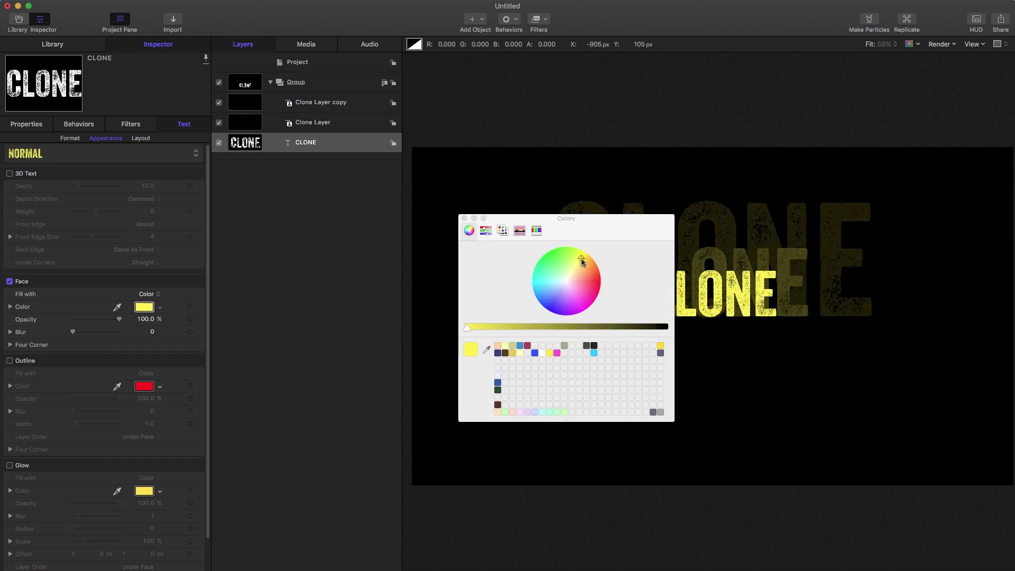
{"action": "left_click_drag", "start_coordinate": [610, 220], "coordinate": [398, 175]}
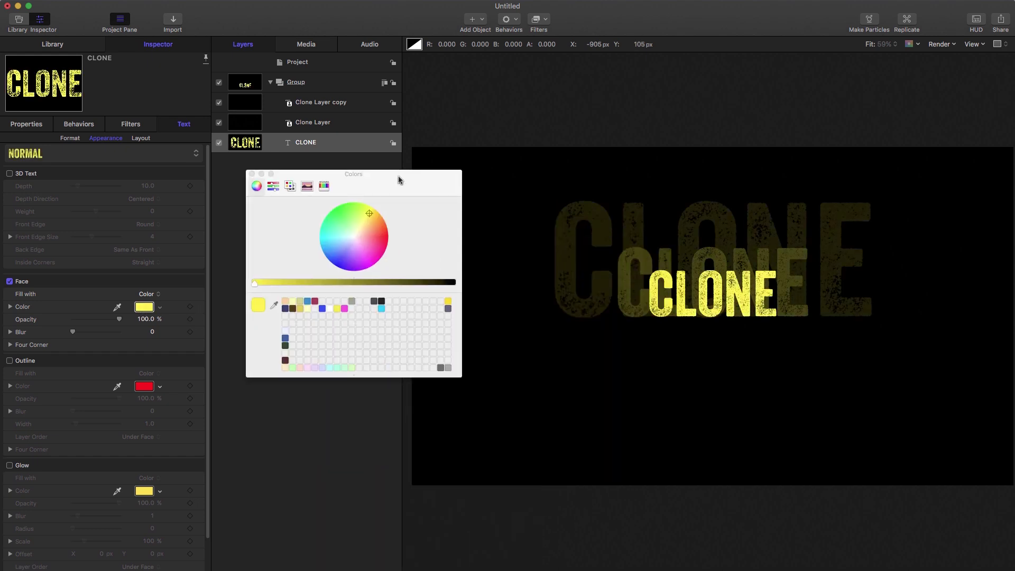
{"action": "left_click", "coordinate": [329, 308]}
{"action": "key", "text": "Escape"}
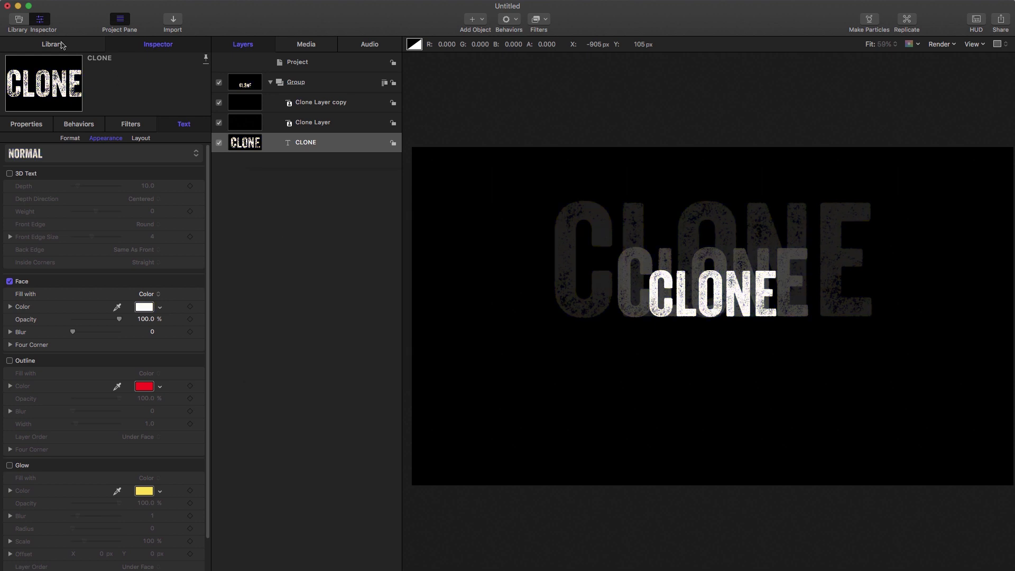
{"action": "left_click", "coordinate": [548, 19]}
{"action": "mouse_move", "coordinate": [614, 53]}
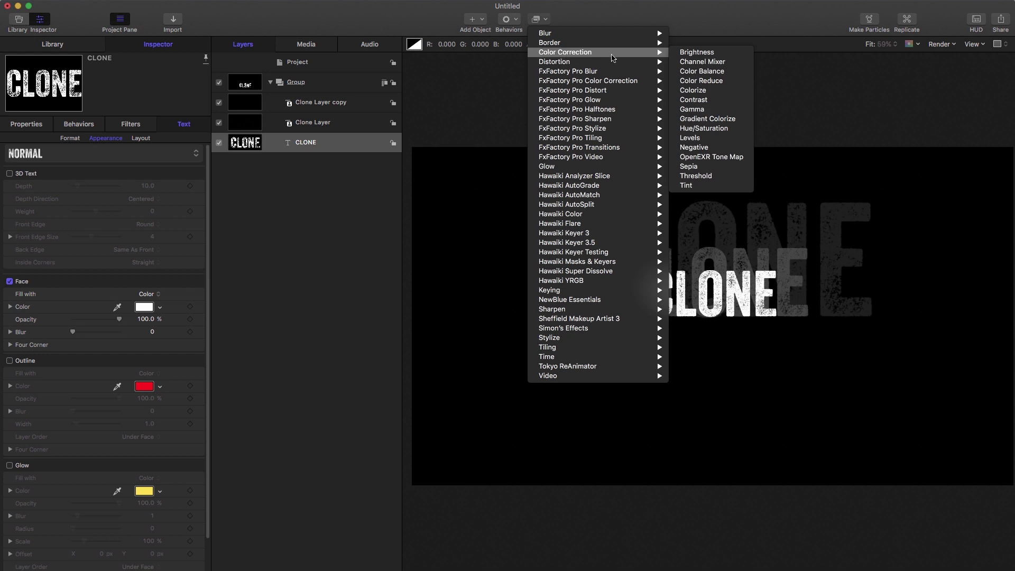
{"action": "left_click", "coordinate": [702, 91]}
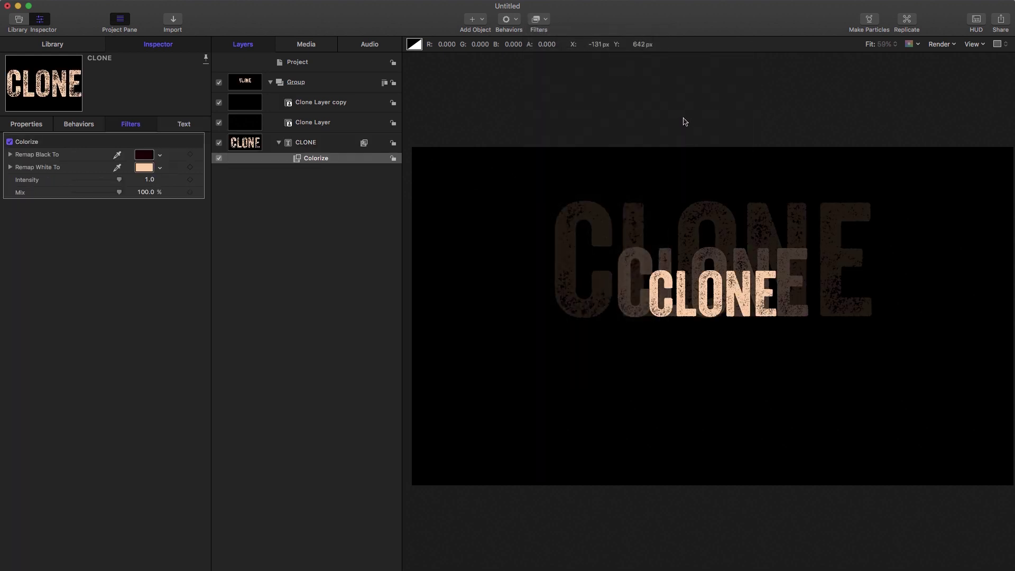
{"action": "left_click", "coordinate": [144, 167]}
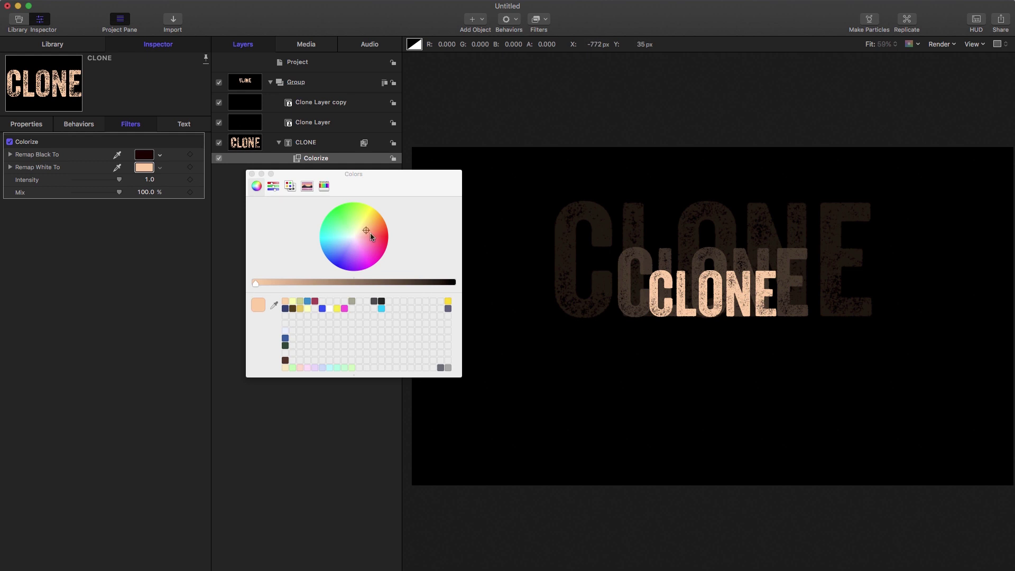
{"action": "left_click", "coordinate": [330, 257]}
{"action": "mouse_move", "coordinate": [330, 257]}
{"action": "left_mouse_down"}
{"action": "mouse_move", "coordinate": [356, 242]}
{"action": "mouse_move", "coordinate": [338, 224]}
{"action": "mouse_move", "coordinate": [344, 257]}
{"action": "mouse_move", "coordinate": [350, 246]}
{"action": "left_mouse_up"}
{"action": "key", "text": "Delete"}
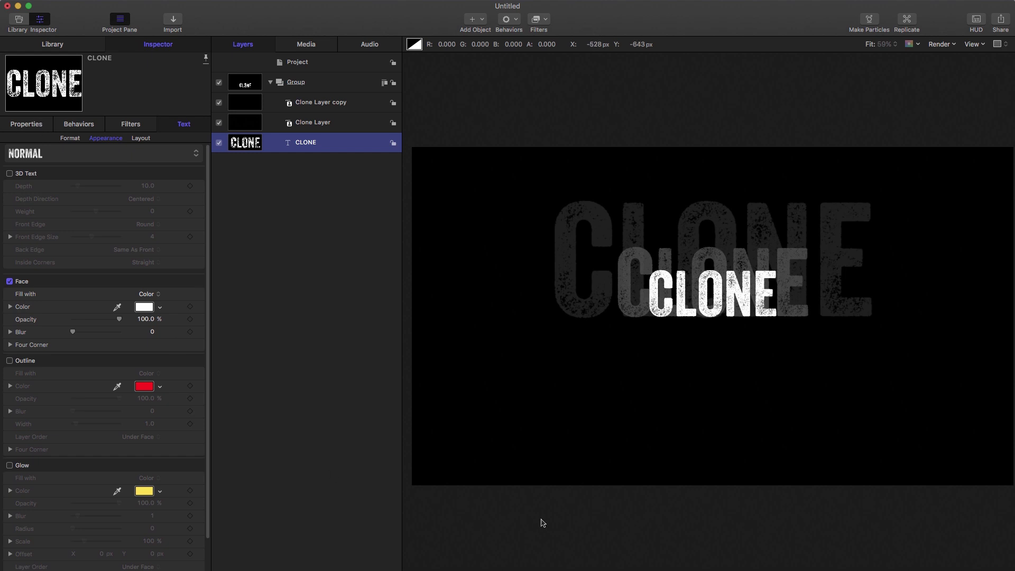
- Show CLONE's Properties and scrub Position X and Opacity, leaving them at 0 px and 100%
{"action": "left_click", "coordinate": [32, 126]}
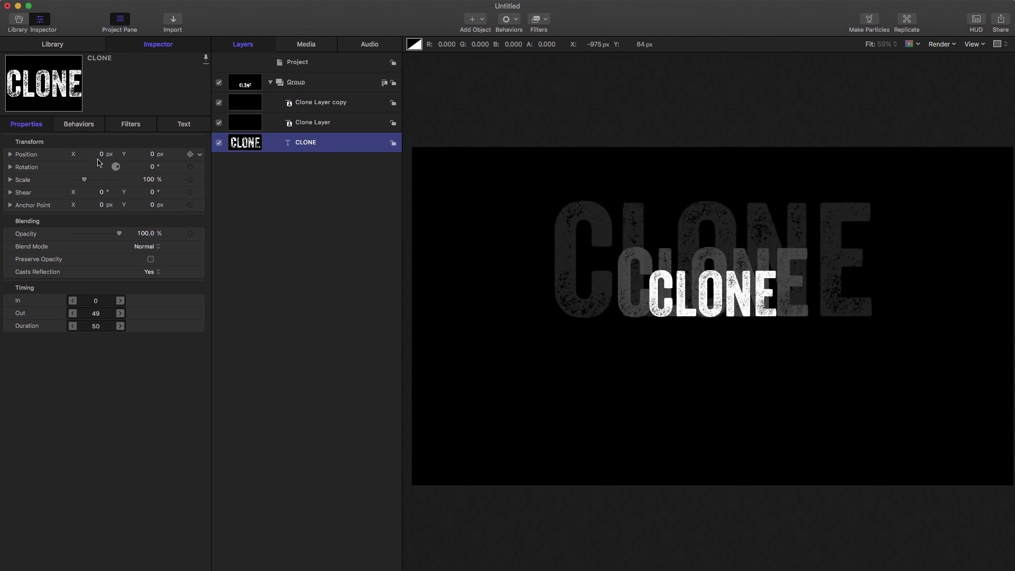
{"action": "mouse_move", "coordinate": [102, 157]}
{"action": "left_mouse_down"}
{"action": "mouse_move", "coordinate": [87, 157]}
{"action": "mouse_move", "coordinate": [152, 167]}
{"action": "mouse_move", "coordinate": [158, 255]}
{"action": "left_mouse_up"}
{"action": "left_click_drag", "start_coordinate": [152, 229], "coordinate": [186, 232]}
{"action": "left_click", "coordinate": [548, 20]}
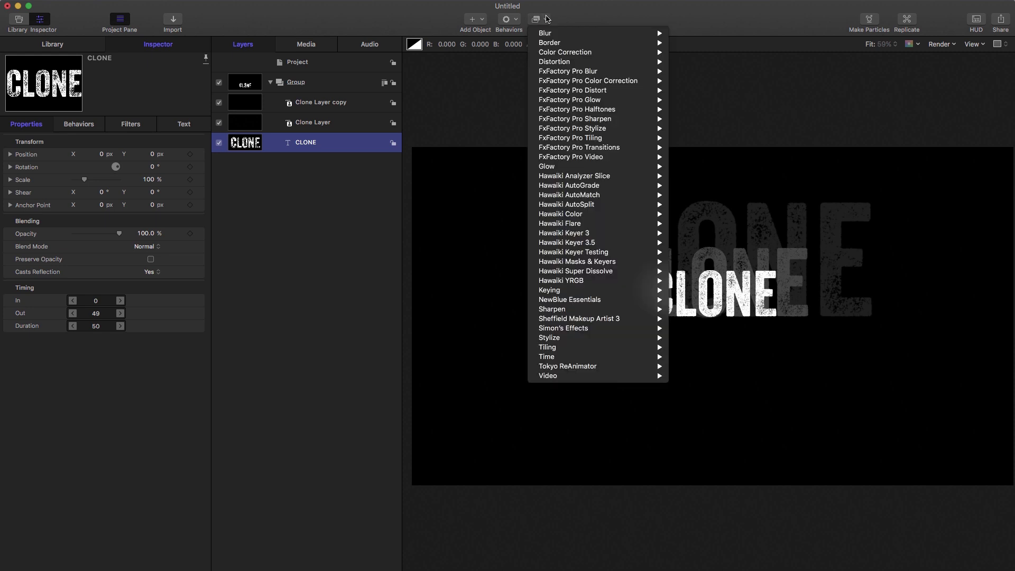
{"action": "mouse_move", "coordinate": [558, 62]}
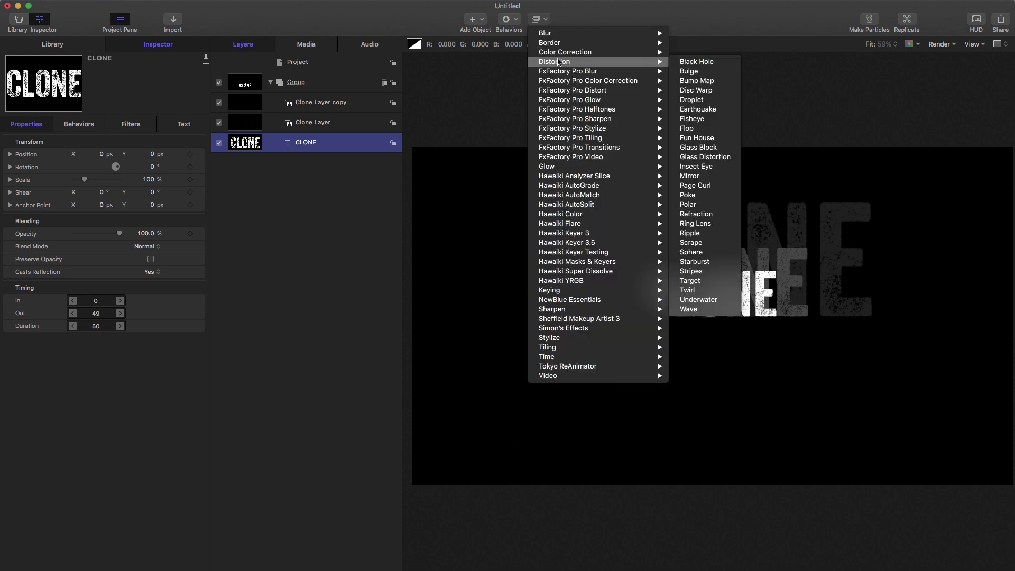
{"action": "left_click", "coordinate": [705, 129]}
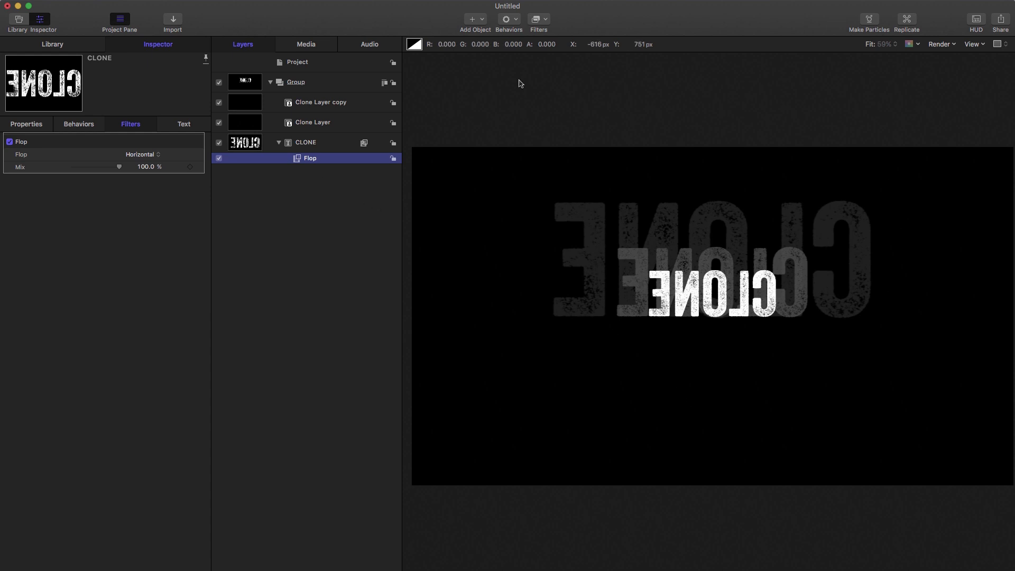
{"action": "left_click", "coordinate": [547, 20]}
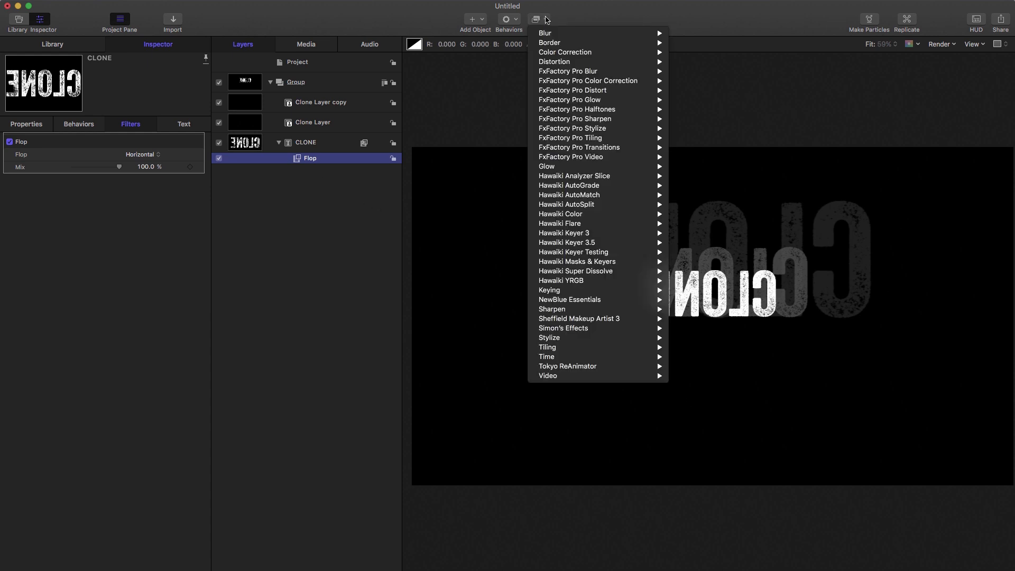
{"action": "mouse_move", "coordinate": [554, 167]}
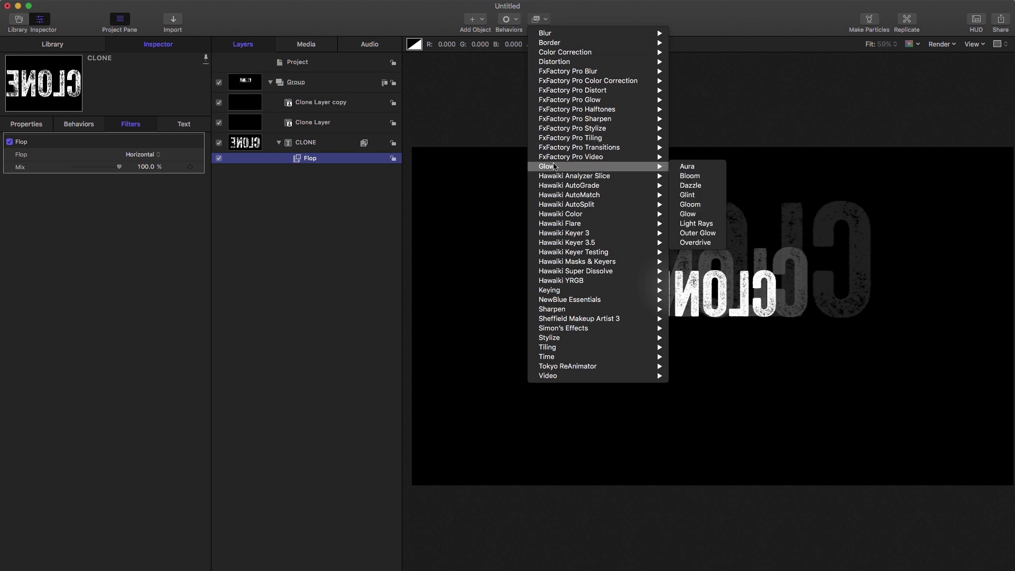
{"action": "mouse_move", "coordinate": [557, 336]}
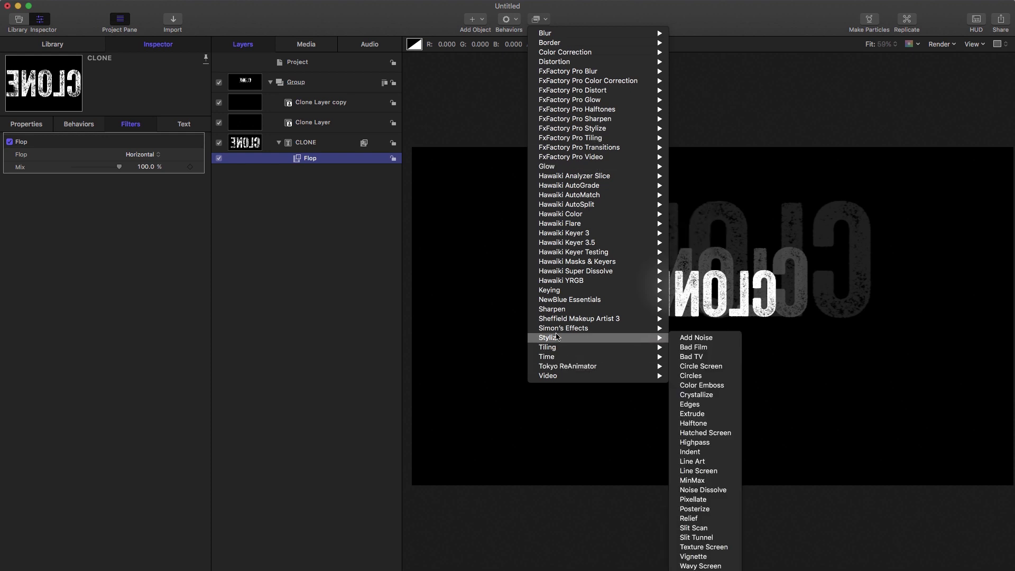
{"action": "left_click", "coordinate": [699, 405]}
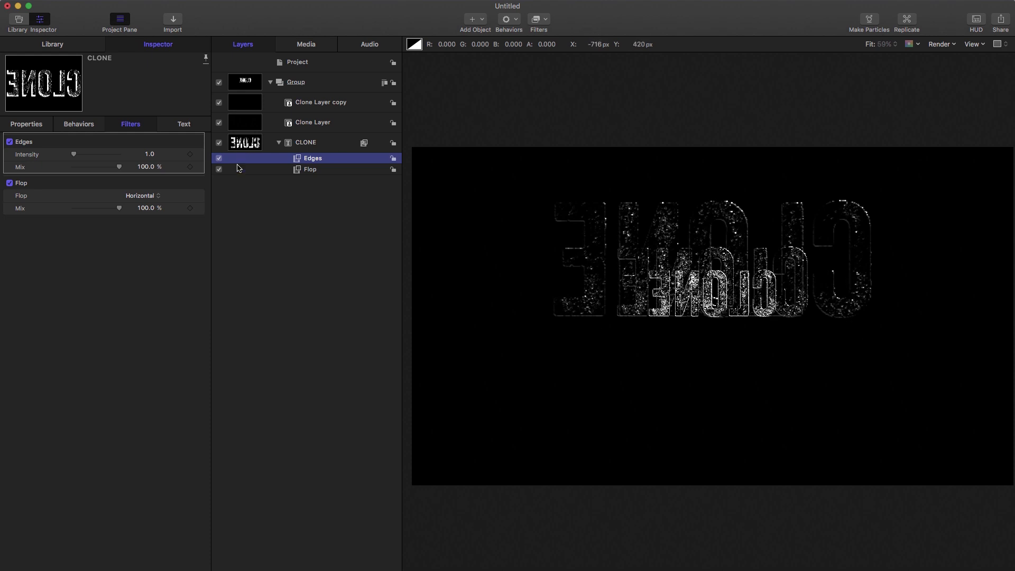
{"action": "key", "text": "super+z"}
{"action": "key", "text": "super+z"}
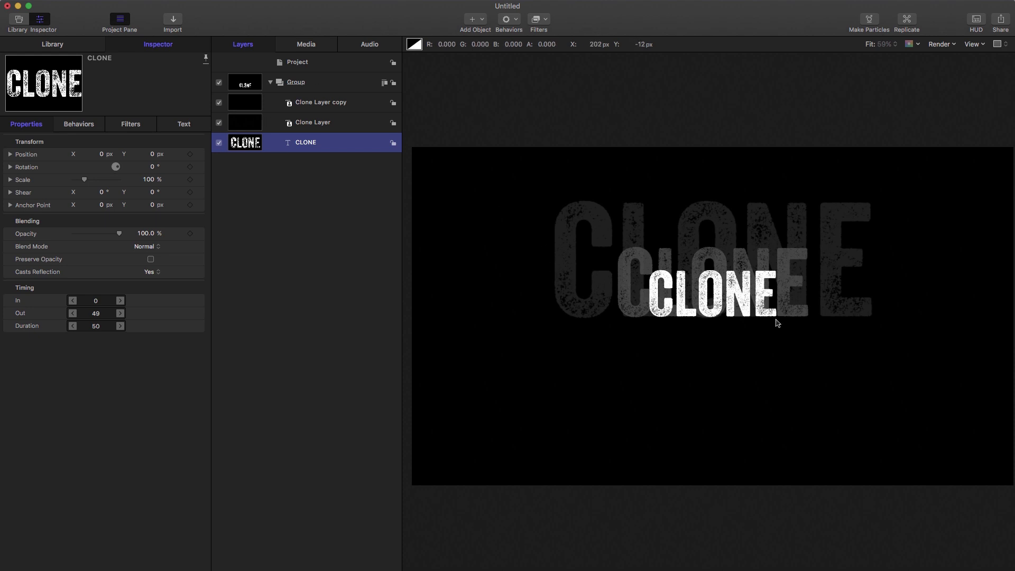
- Make a clone layer of the collapsed Group at 300% scale and 15% opacity
{"action": "left_click", "coordinate": [270, 82]}
{"action": "left_click", "coordinate": [246, 83]}
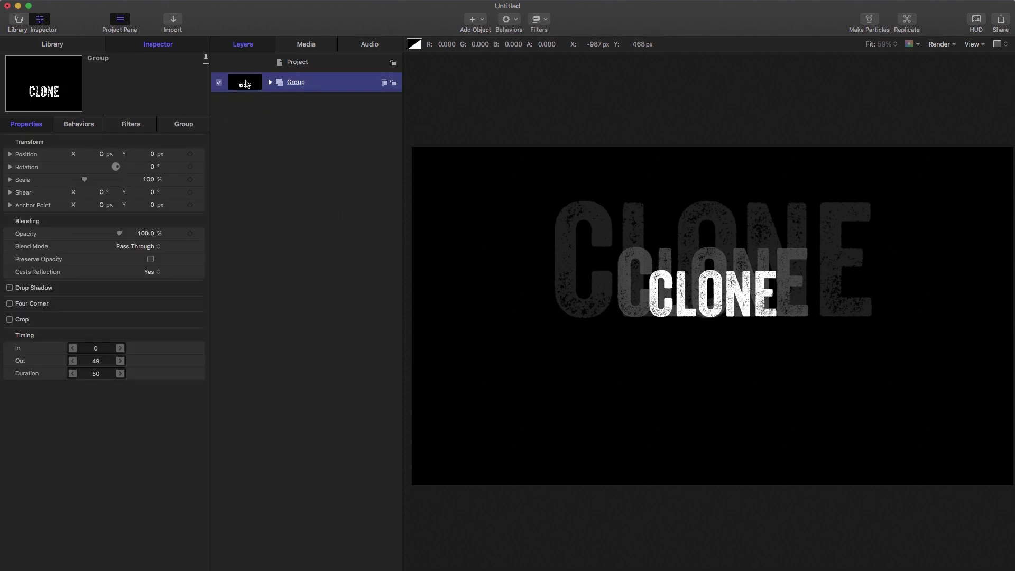
{"action": "right_click", "coordinate": [245, 82]}
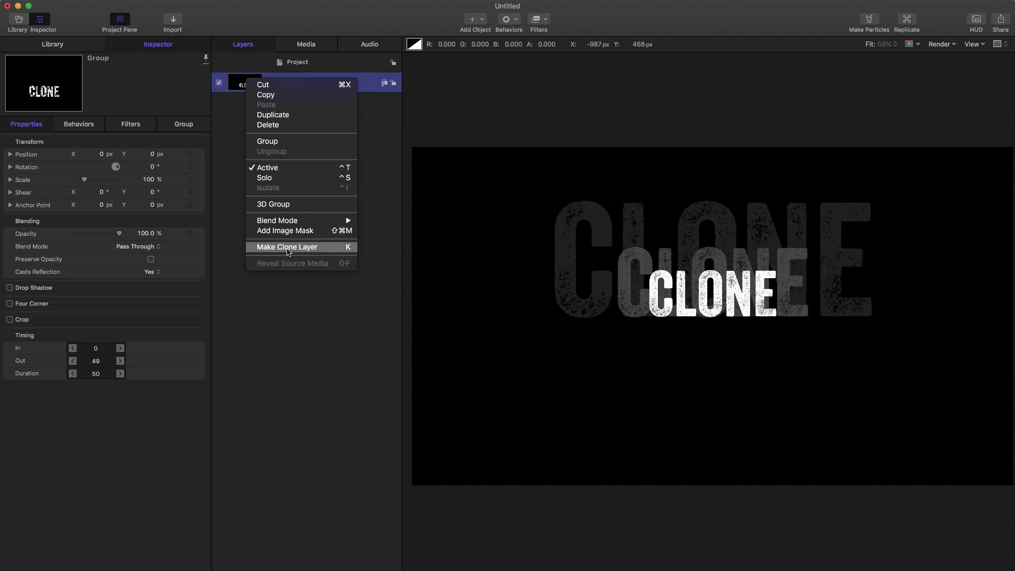
{"action": "left_click", "coordinate": [289, 248]}
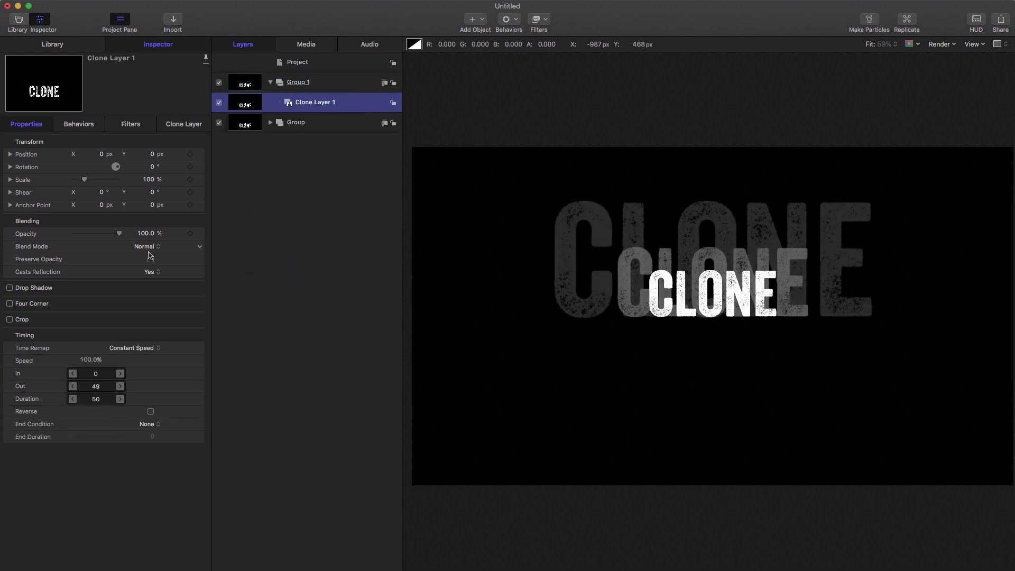
{"action": "left_click", "coordinate": [152, 181]}
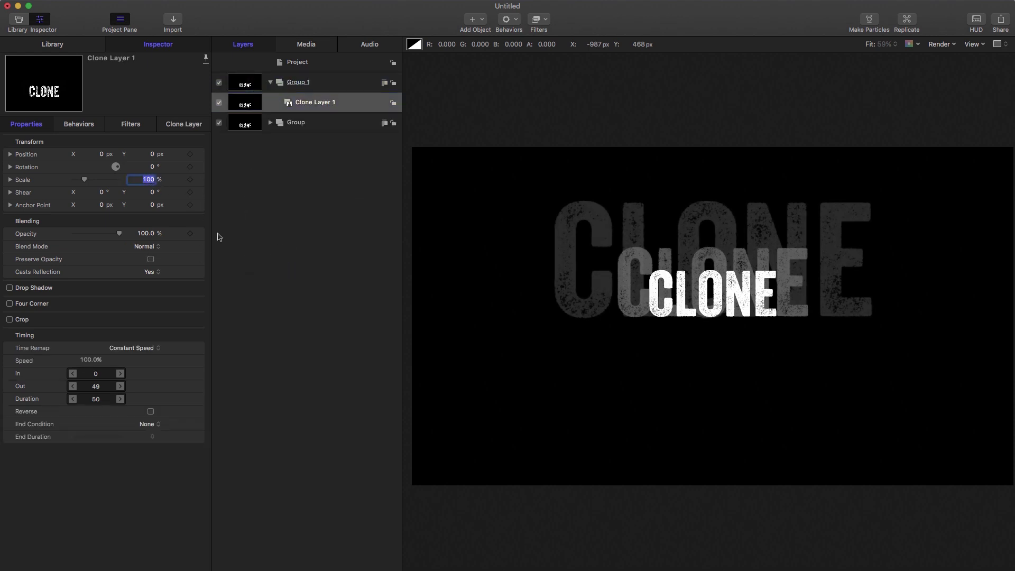
{"action": "type", "text": "300"}
{"action": "key", "text": "Return"}
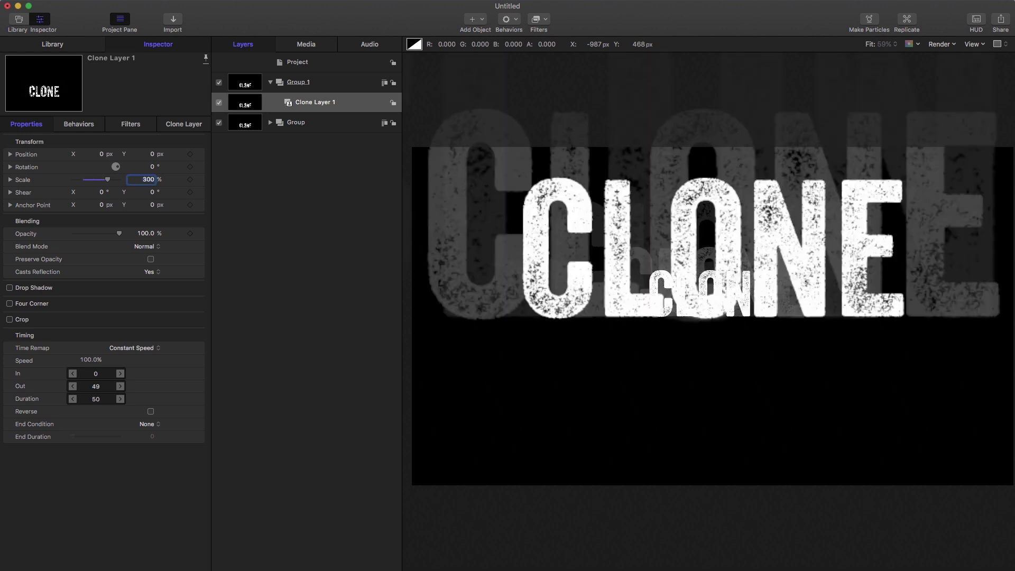
{"action": "left_click", "coordinate": [146, 233]}
{"action": "type", "text": "15"}
{"action": "key", "text": "Return"}
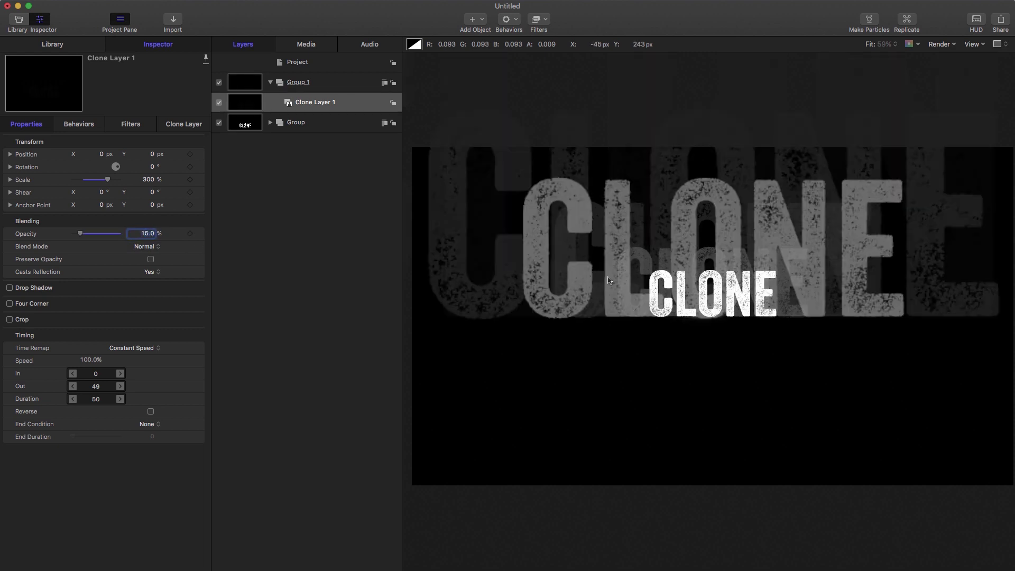
{"action": "left_click", "coordinate": [220, 98]}
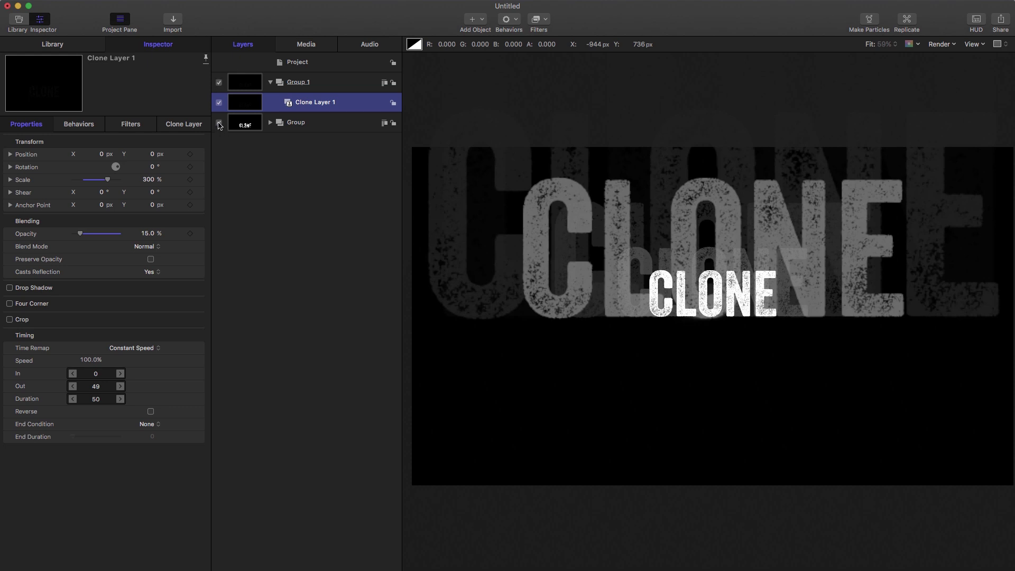
- Change the CLONE layer's text to CLONING, then correct it back to CLONE
{"action": "left_click", "coordinate": [270, 122]}
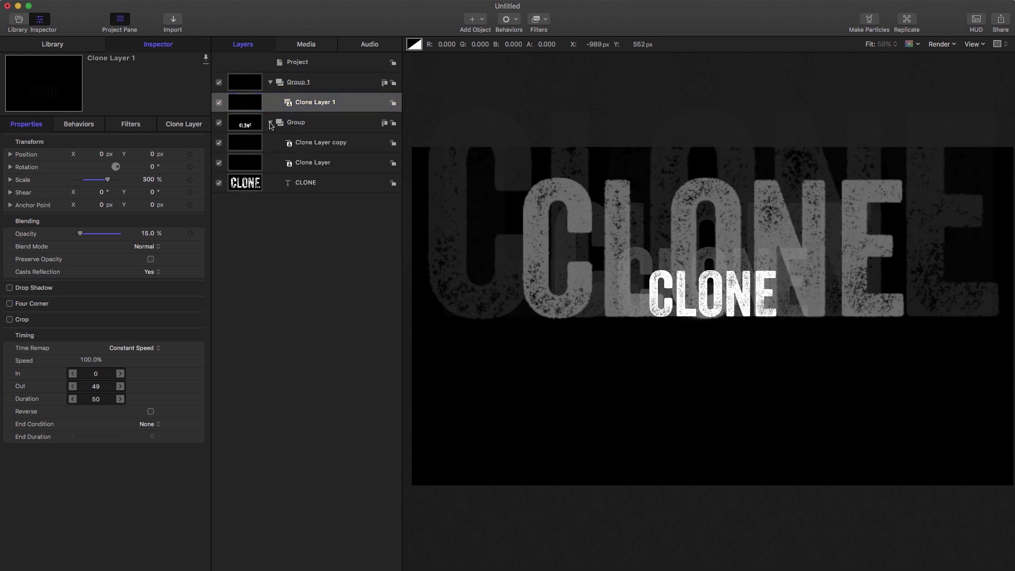
{"action": "left_click", "coordinate": [249, 188]}
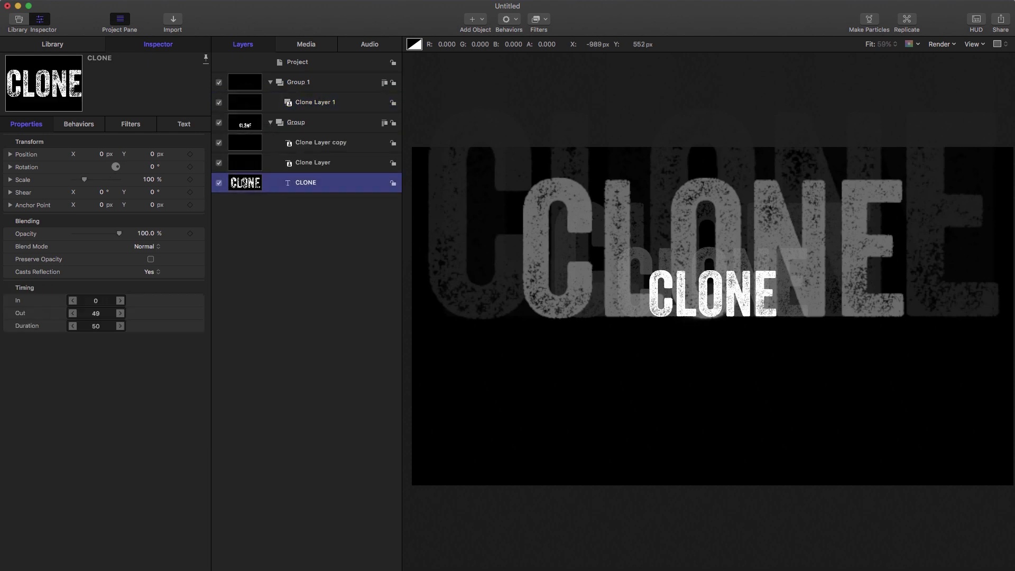
{"action": "left_click", "coordinate": [184, 124]}
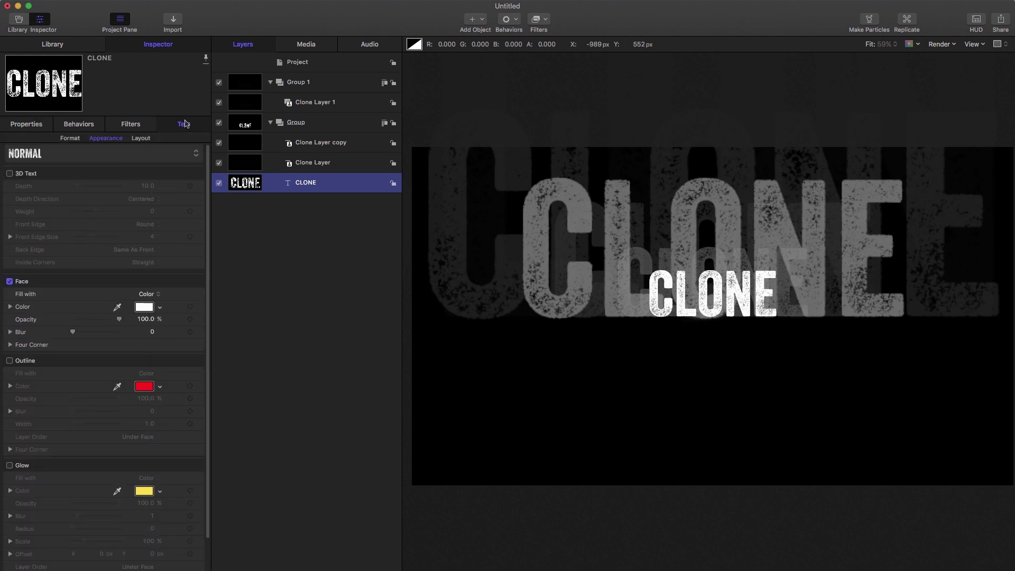
{"action": "left_click", "coordinate": [71, 138]}
{"action": "left_click", "coordinate": [59, 437]}
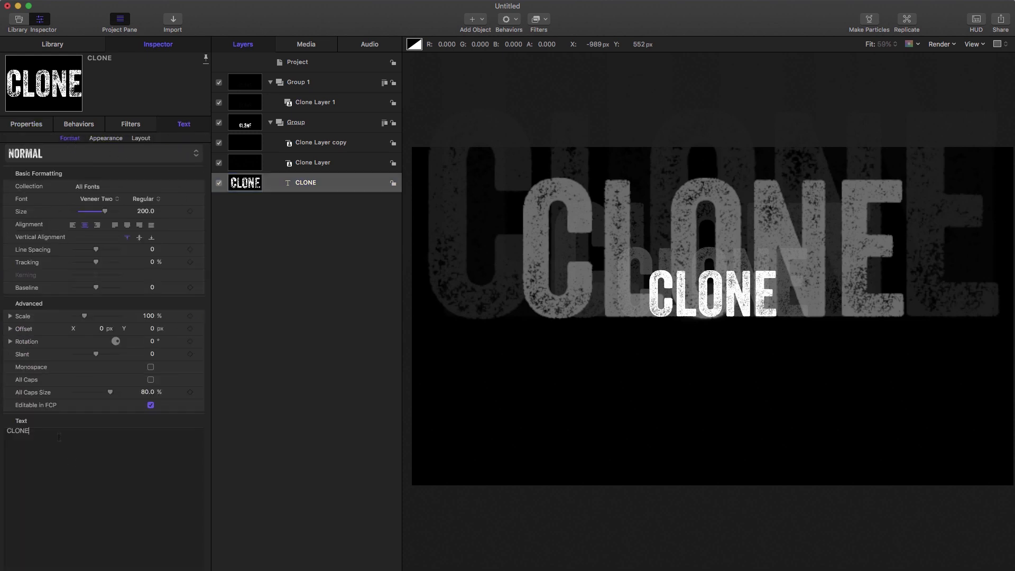
{"action": "key", "text": "BackSpace"}
{"action": "type", "text": "ING"}
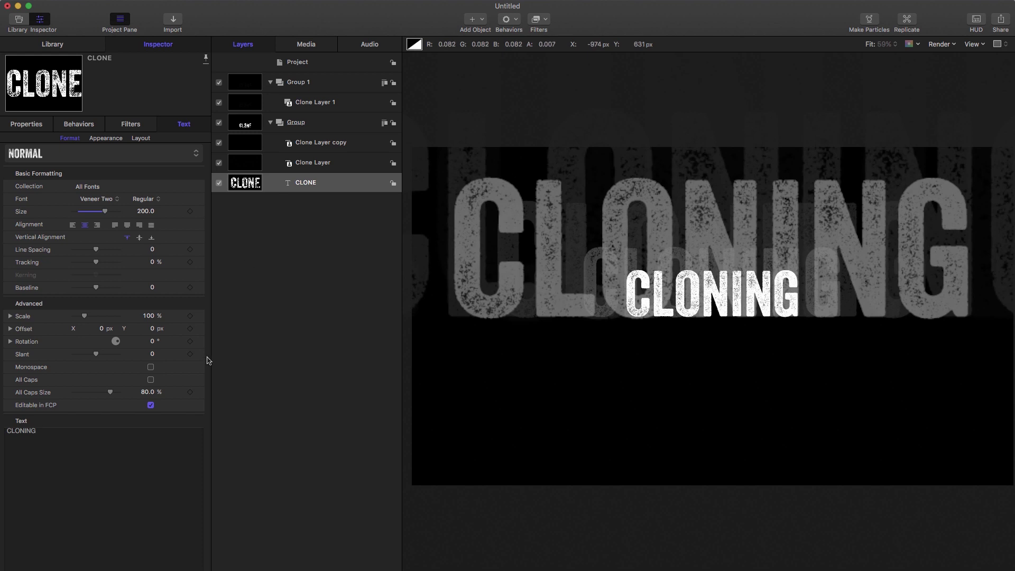
{"action": "key", "text": "BackSpace"}
{"action": "key", "text": "BackSpace"}
{"action": "key", "text": "BackSpace"}
{"action": "type", "text": "E"}
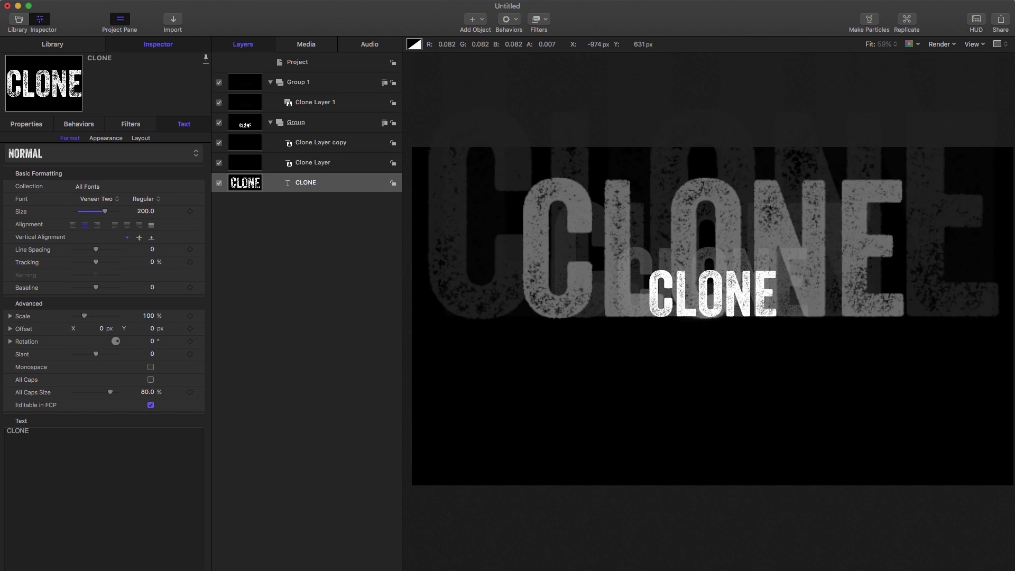
- Delete Group 1 with its clone layer and select the CLONE text layer
{"action": "left_click", "coordinate": [255, 83]}
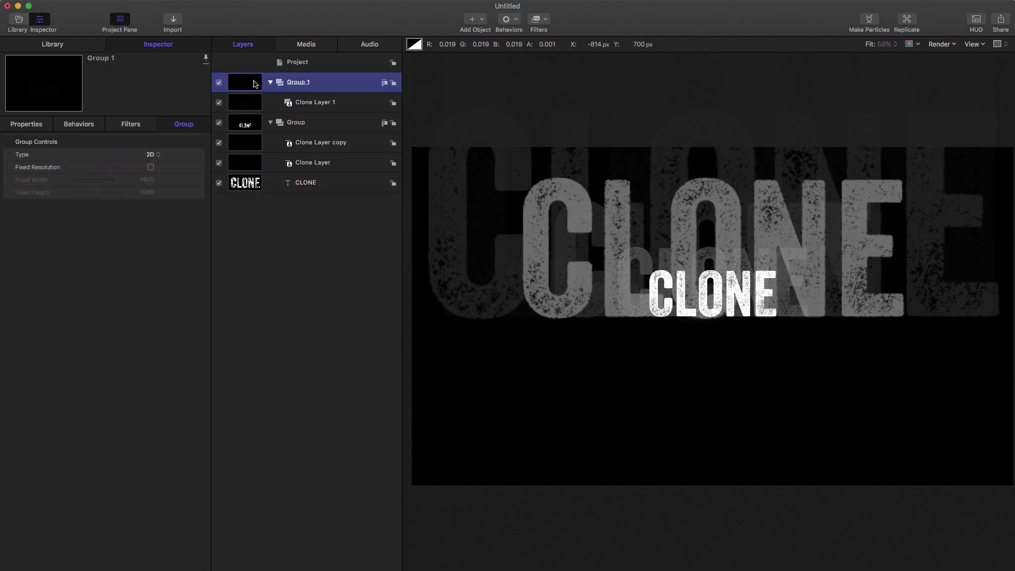
{"action": "key", "text": "Delete"}
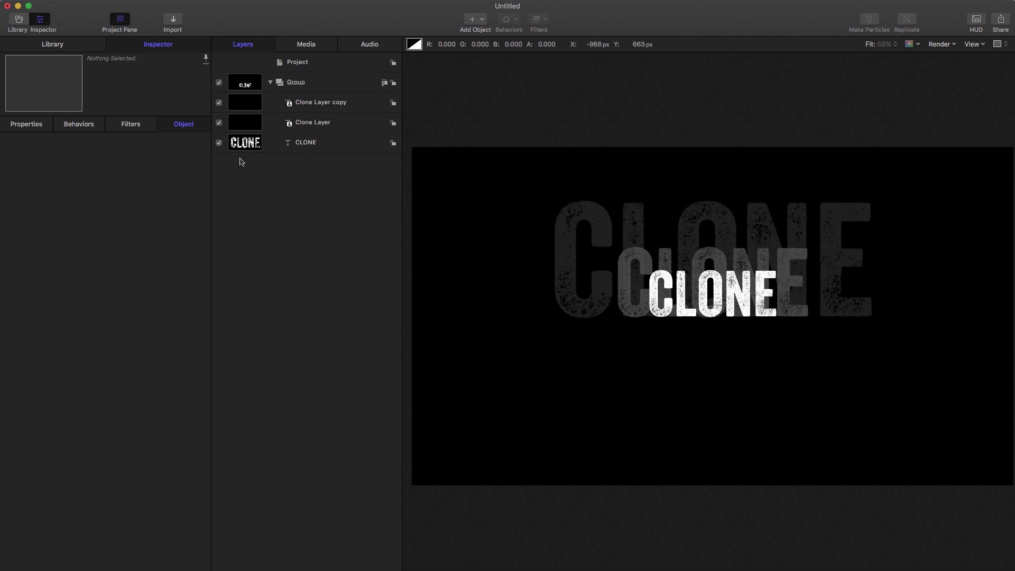
{"action": "left_click", "coordinate": [242, 142]}
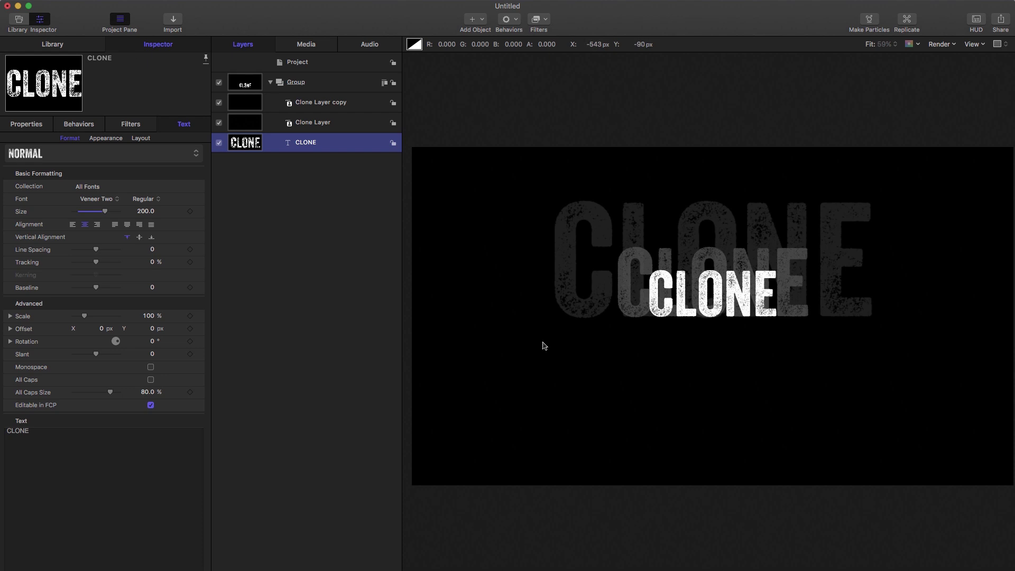
- Add a Throw behaviour to the CLONE text with an X velocity of 150
{"action": "left_click", "coordinate": [516, 20]}
{"action": "mouse_move", "coordinate": [525, 45]}
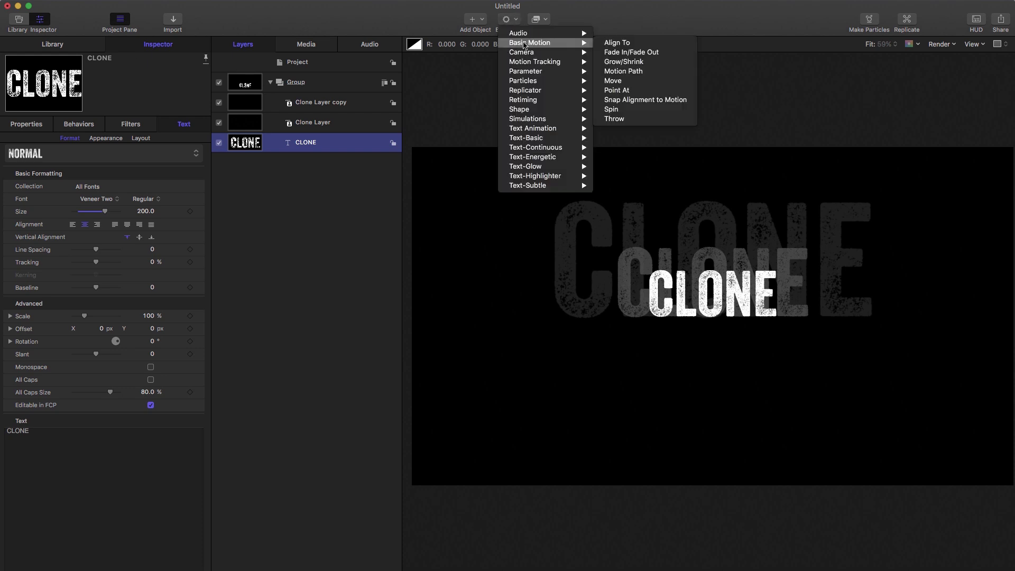
{"action": "left_click", "coordinate": [634, 119]}
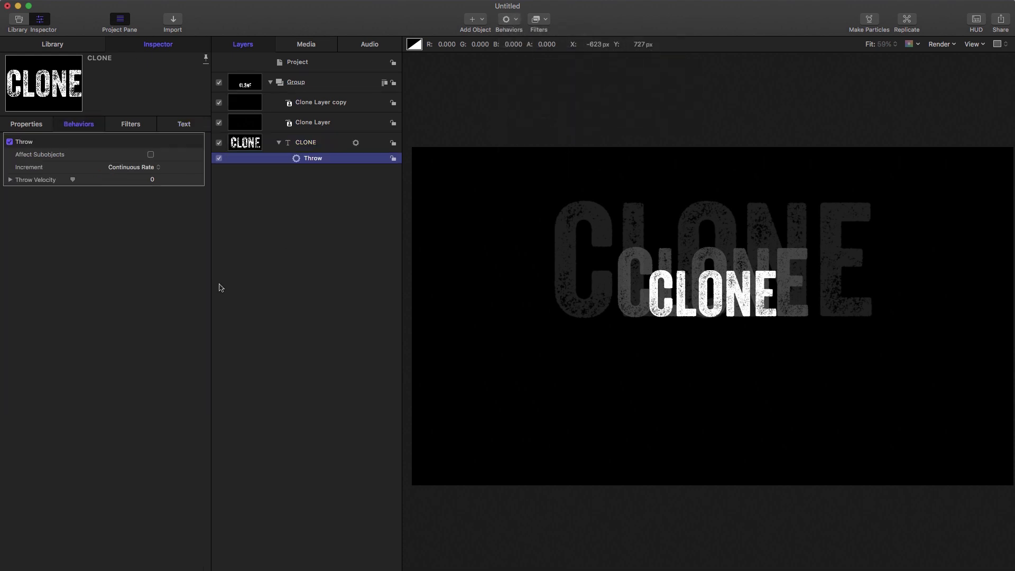
{"action": "left_click", "coordinate": [9, 180]}
{"action": "left_click", "coordinate": [153, 193]}
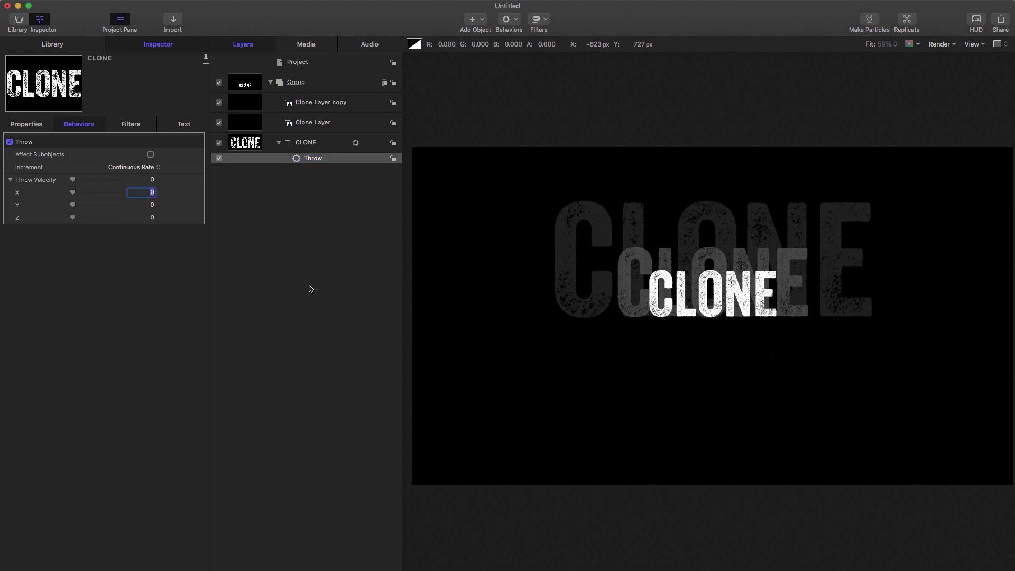
{"action": "type", "text": "150"}
{"action": "key", "text": "Return"}
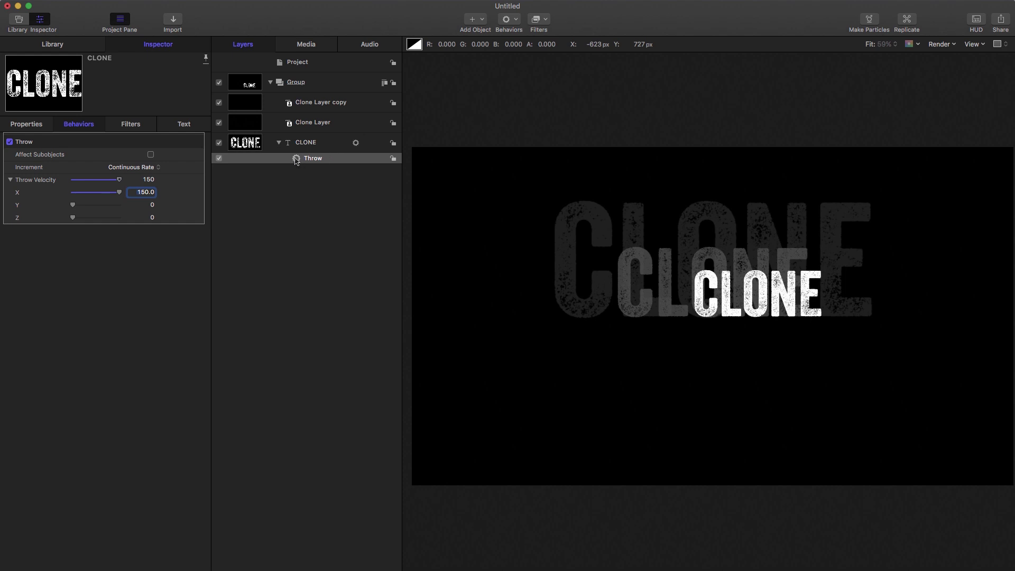
- Copy the Throw onto Clone Layer (X -50) and Clone Layer copy (X 50)
{"action": "left_click_drag", "start_coordinate": [296, 160], "coordinate": [240, 123]}
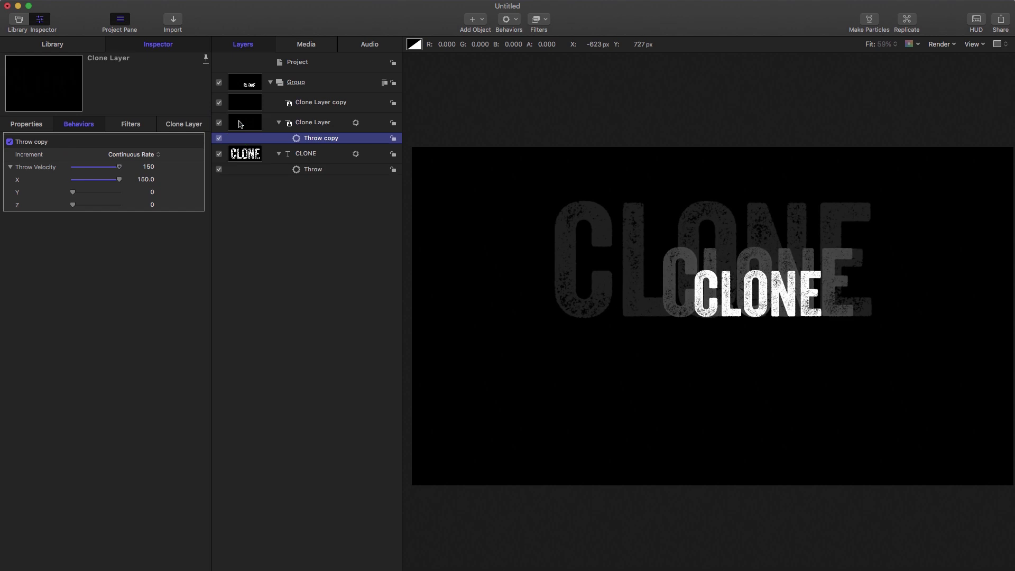
{"action": "left_click", "coordinate": [144, 180]}
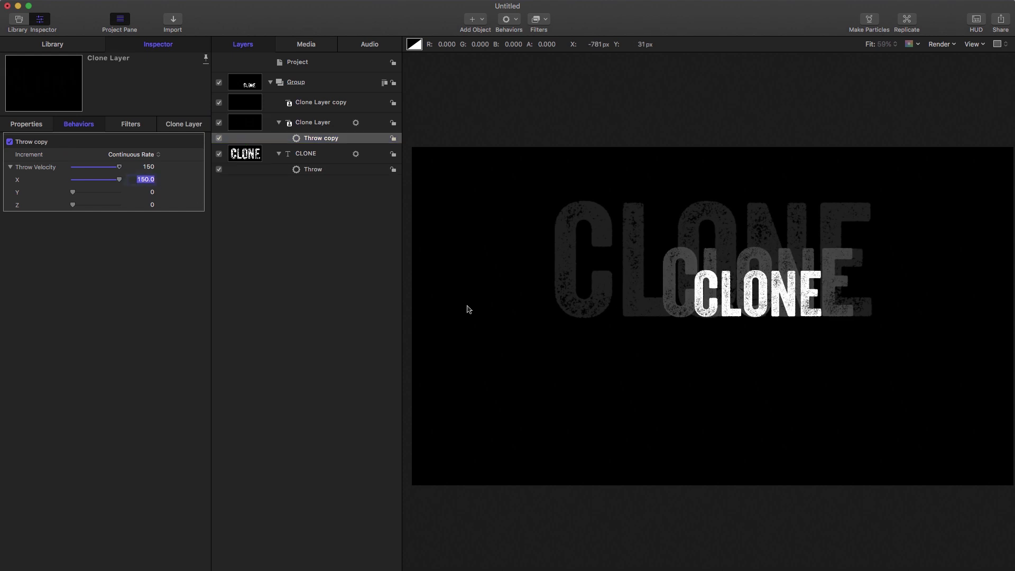
{"action": "type", "text": "-50"}
{"action": "key", "text": "Return"}
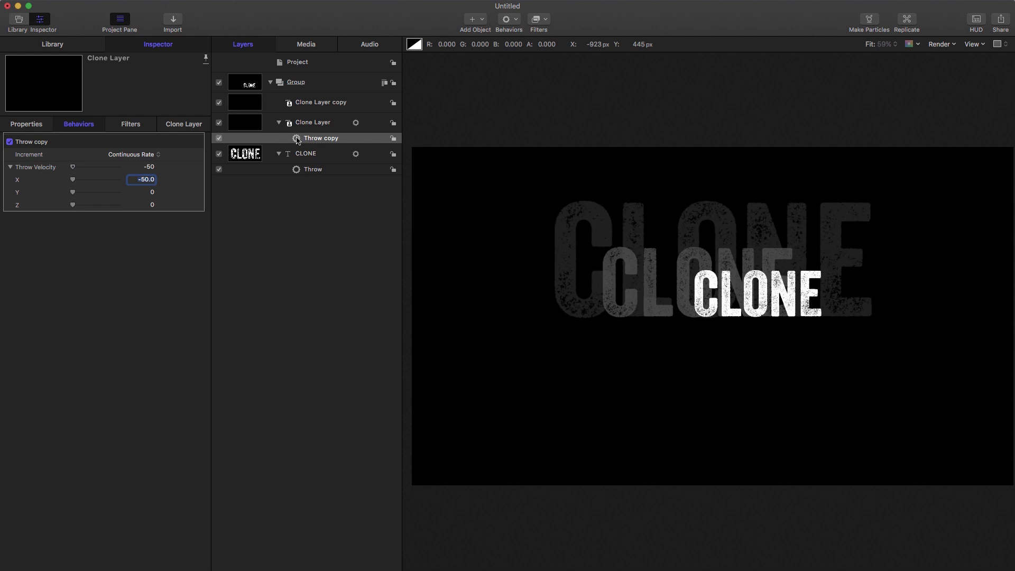
{"action": "left_click_drag", "start_coordinate": [297, 140], "coordinate": [244, 101]}
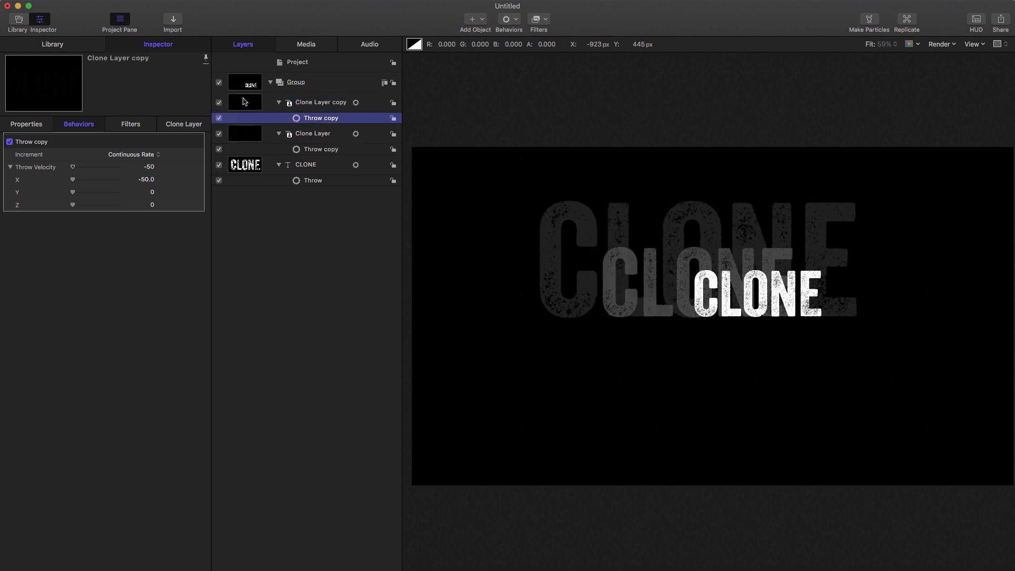
{"action": "left_click", "coordinate": [151, 179]}
{"action": "type", "text": "50"}
{"action": "key", "text": "Return"}
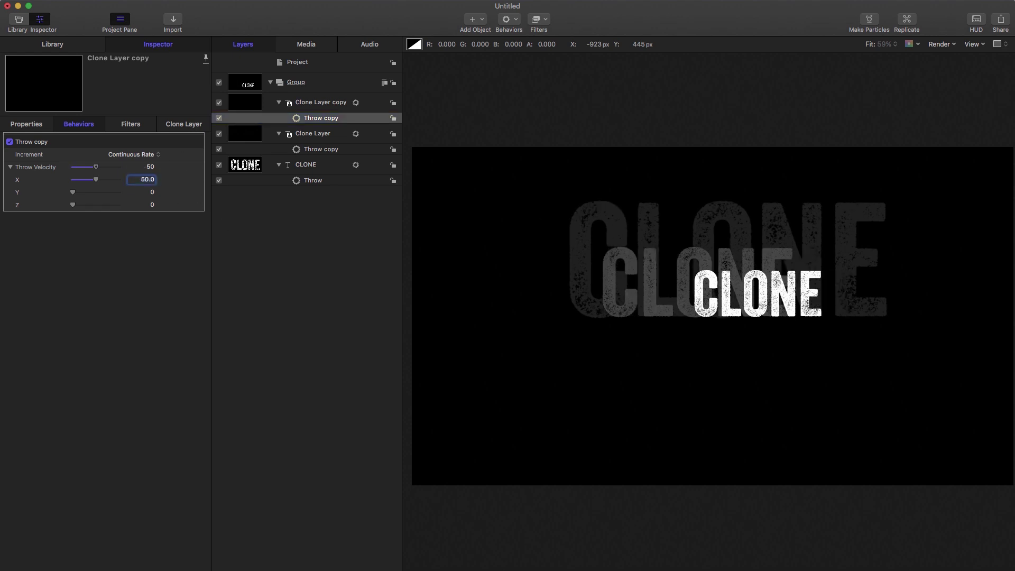
- Play back the drifting CLONE echoes, then stop and rewind the preview
{"action": "key", "text": "space"}
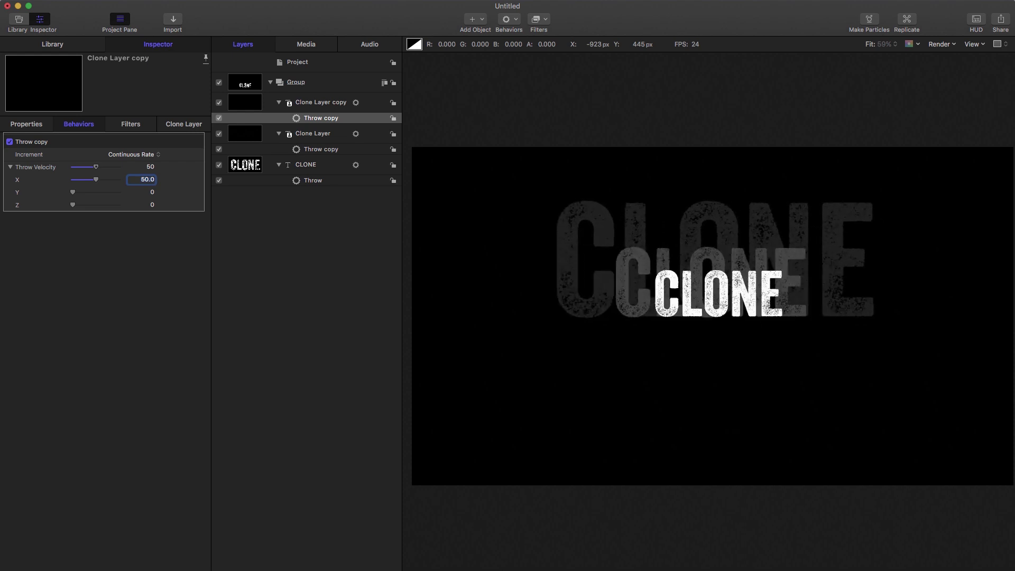
{"action": "key", "text": "space"}
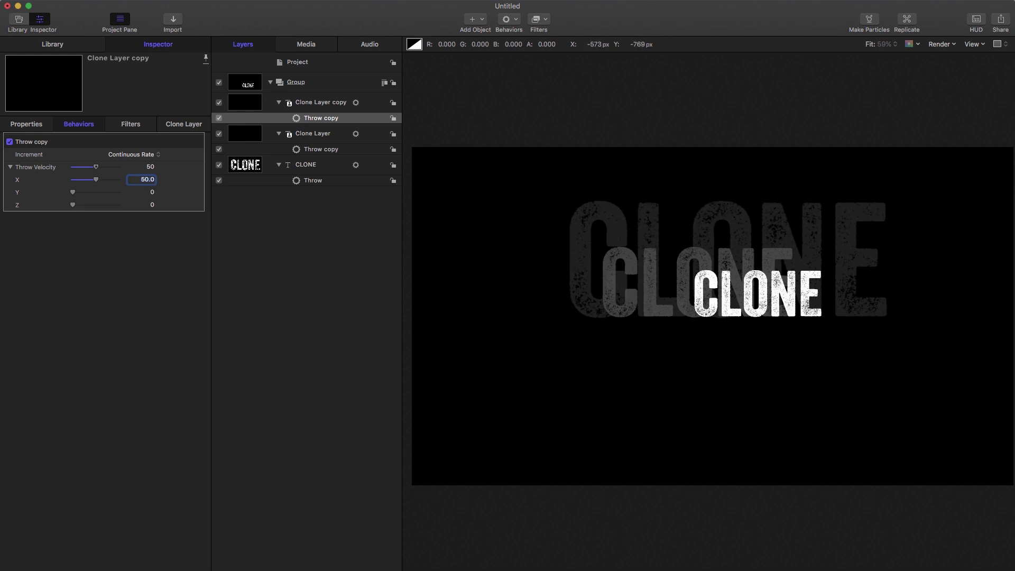
{"action": "key", "text": "Return"}
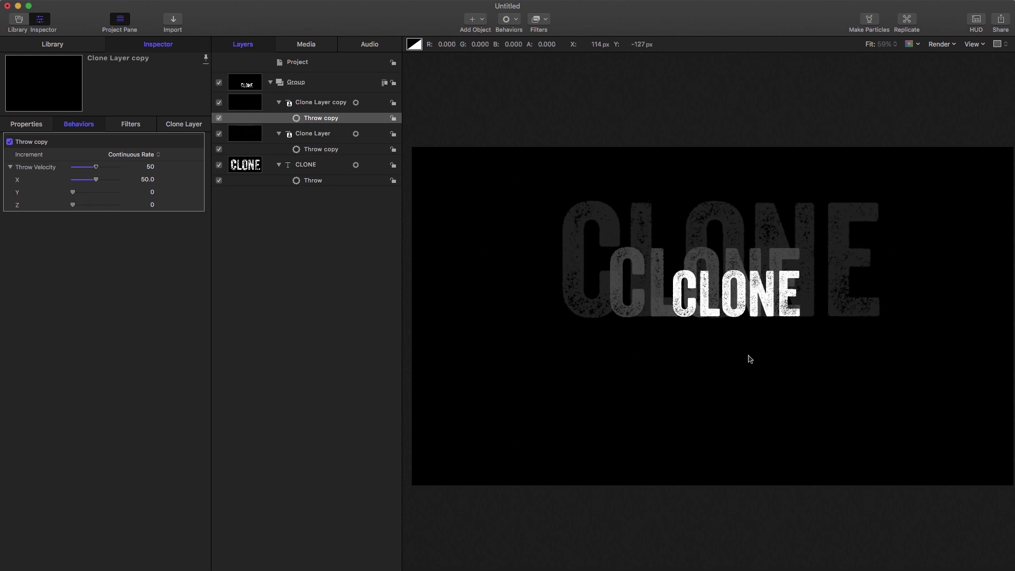
{"action": "left_click", "coordinate": [291, 80]}
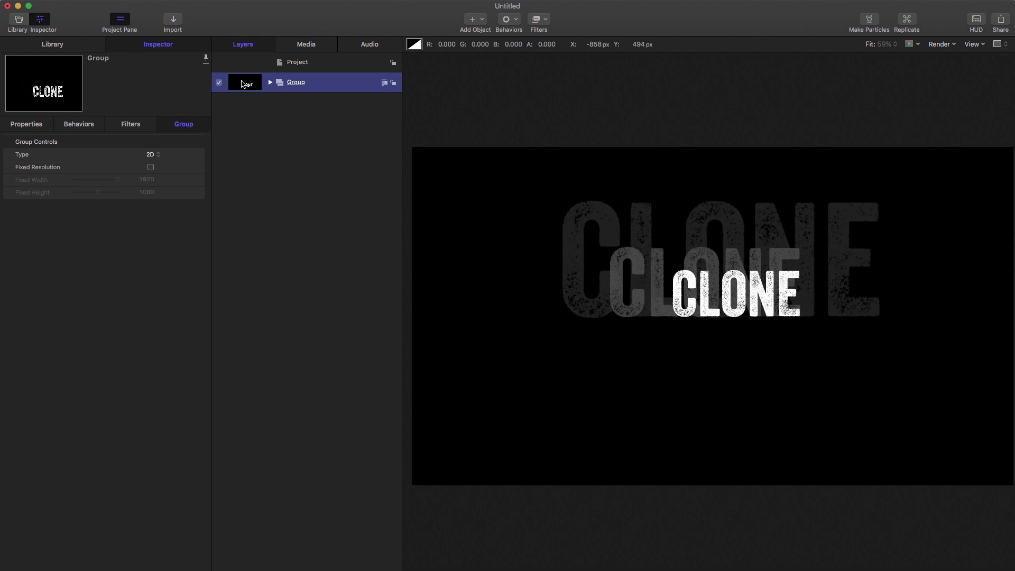
{"action": "left_click", "coordinate": [515, 19]}
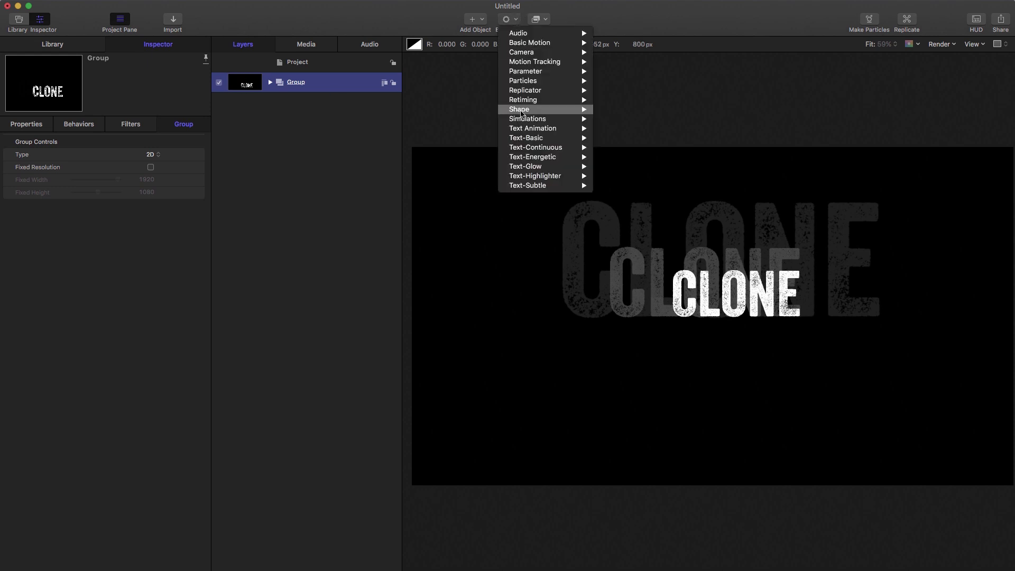
{"action": "mouse_move", "coordinate": [522, 105]}
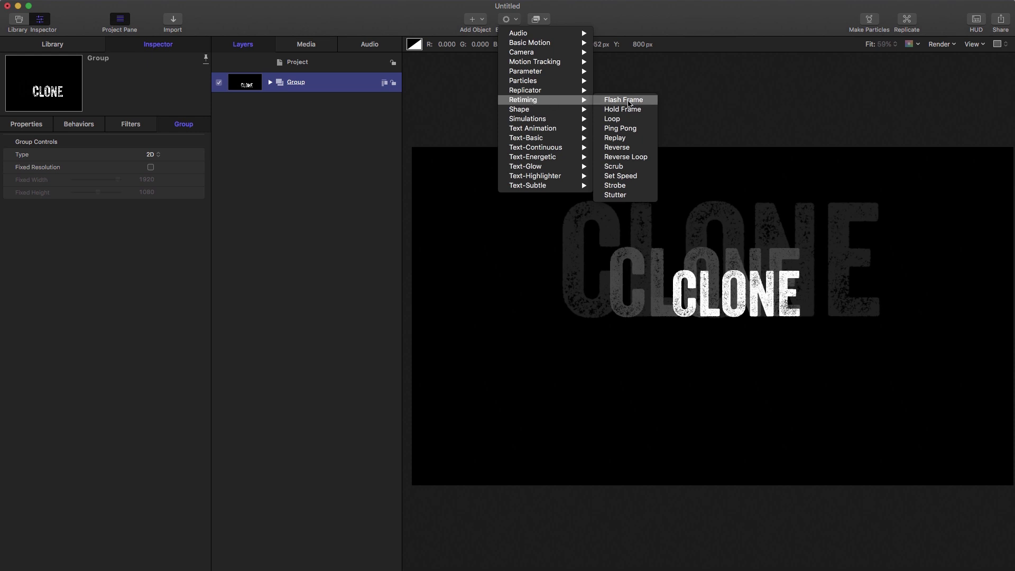
{"action": "left_click", "coordinate": [433, 126]}
{"action": "left_click", "coordinate": [246, 85]}
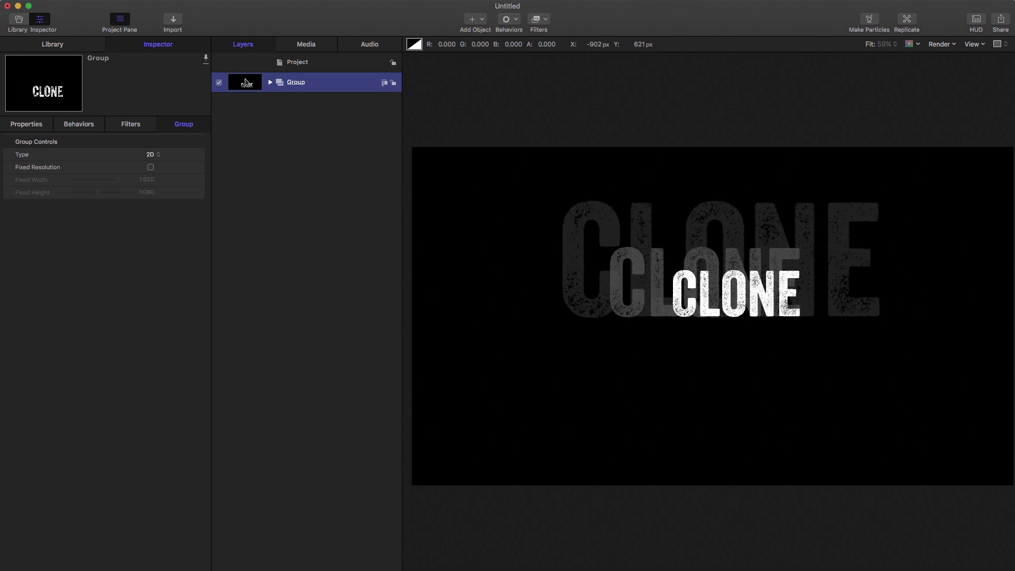
- Make a clone layer of the Group and hide the original Group
{"action": "right_click", "coordinate": [246, 83]}
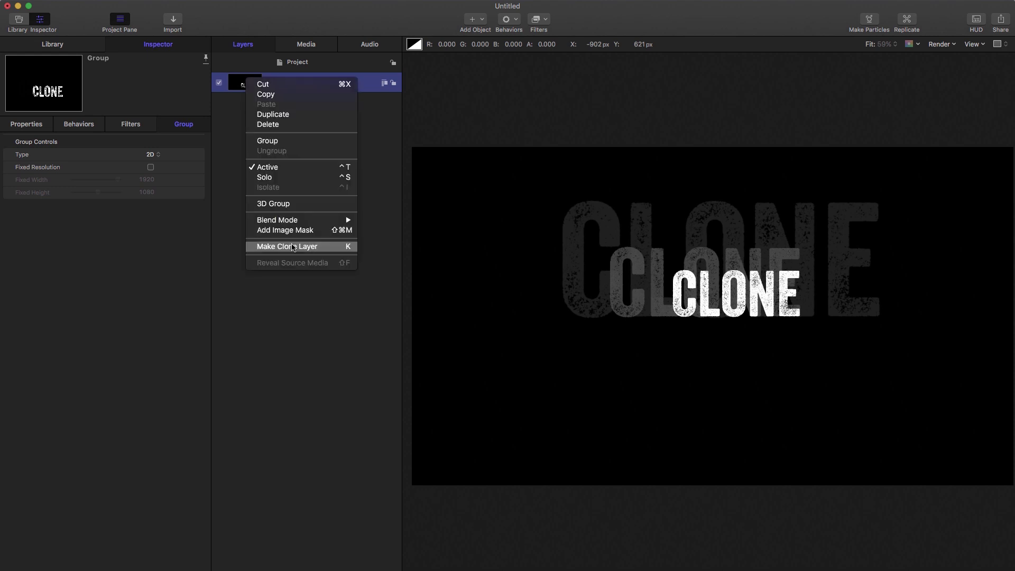
{"action": "left_click", "coordinate": [290, 246]}
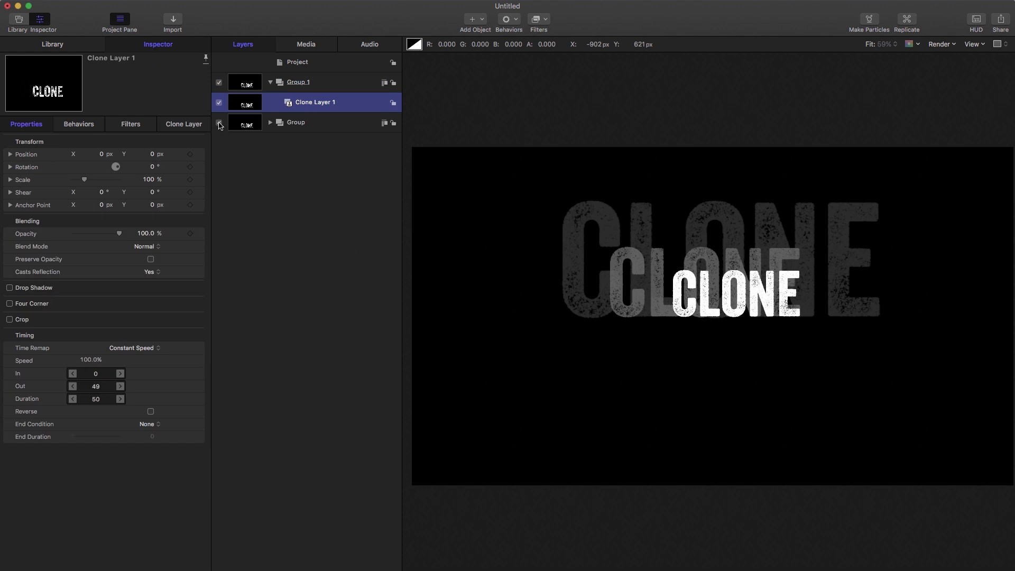
{"action": "left_click", "coordinate": [220, 124]}
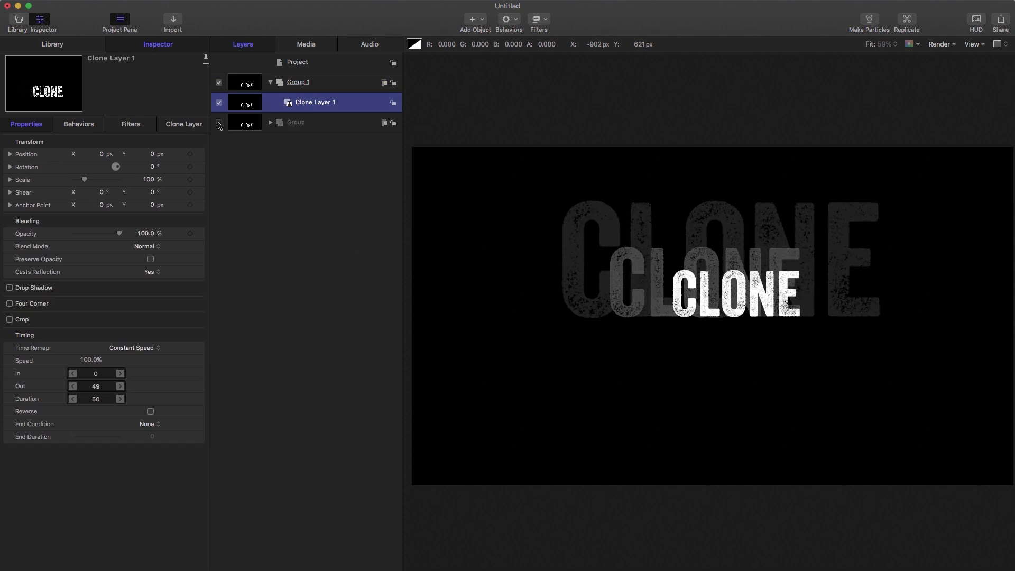
- Add a Set Speed retiming behaviour to Clone Layer 1 with ease in and ease out set to 0
{"action": "left_click", "coordinate": [518, 20]}
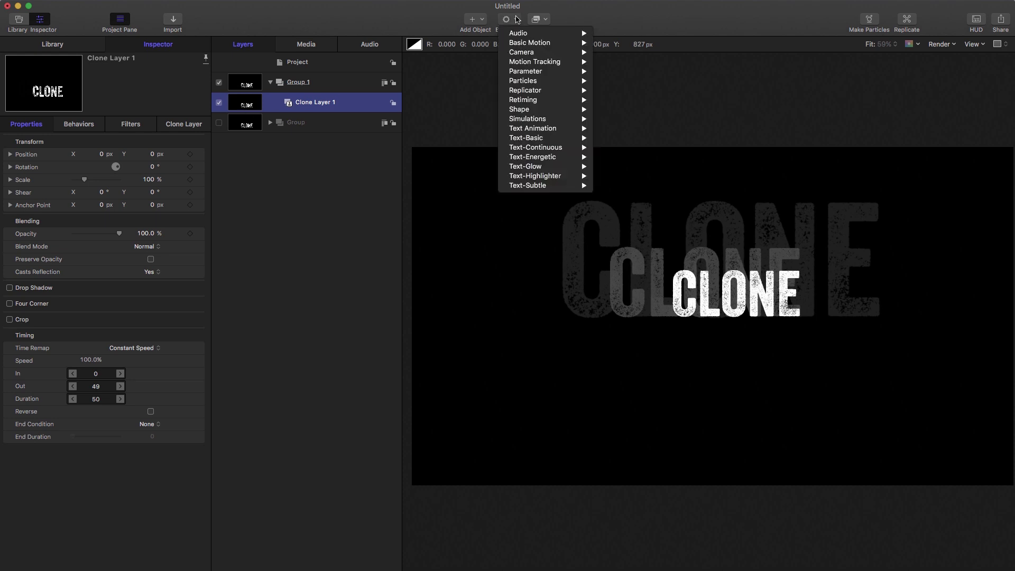
{"action": "mouse_move", "coordinate": [528, 104]}
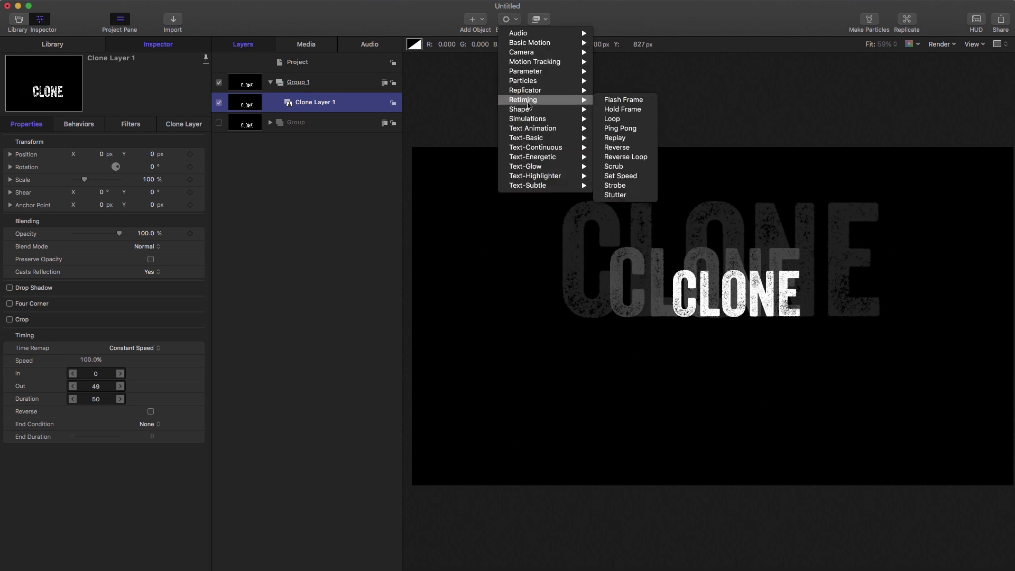
{"action": "left_click", "coordinate": [632, 176]}
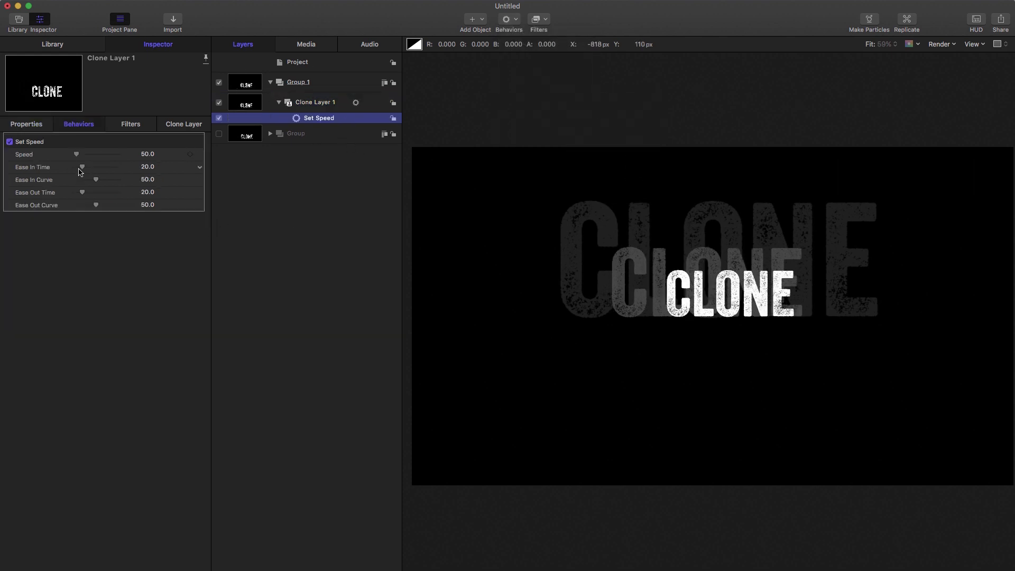
{"action": "left_click_drag", "start_coordinate": [79, 169], "coordinate": [23, 164]}
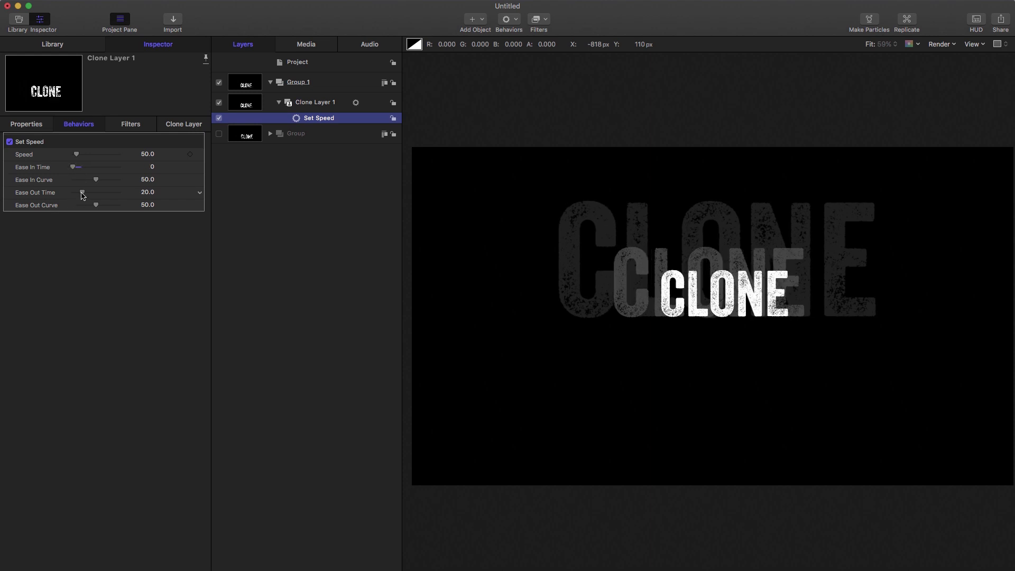
{"action": "left_click_drag", "start_coordinate": [82, 192], "coordinate": [32, 192]}
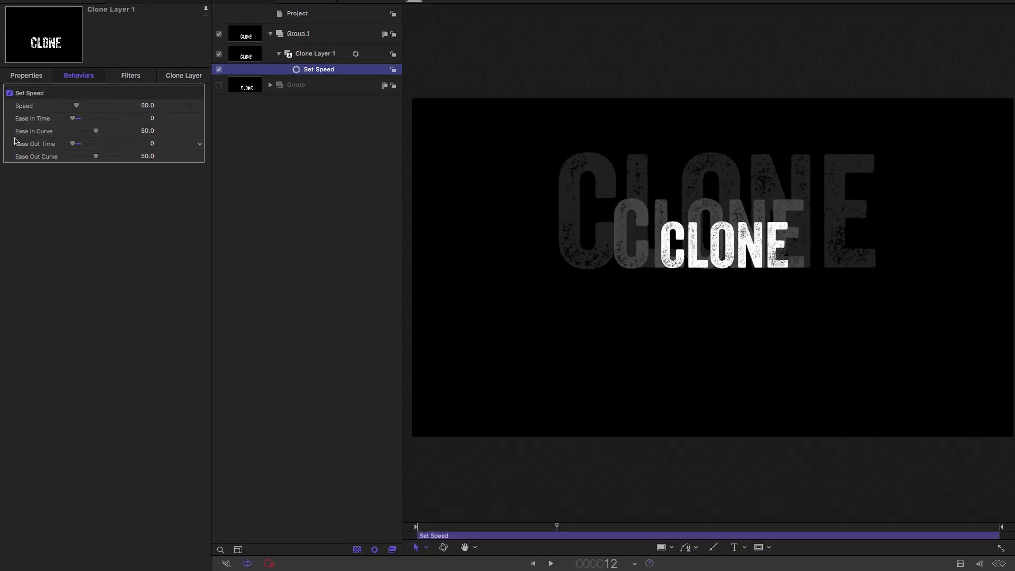
{"action": "key", "text": "space"}
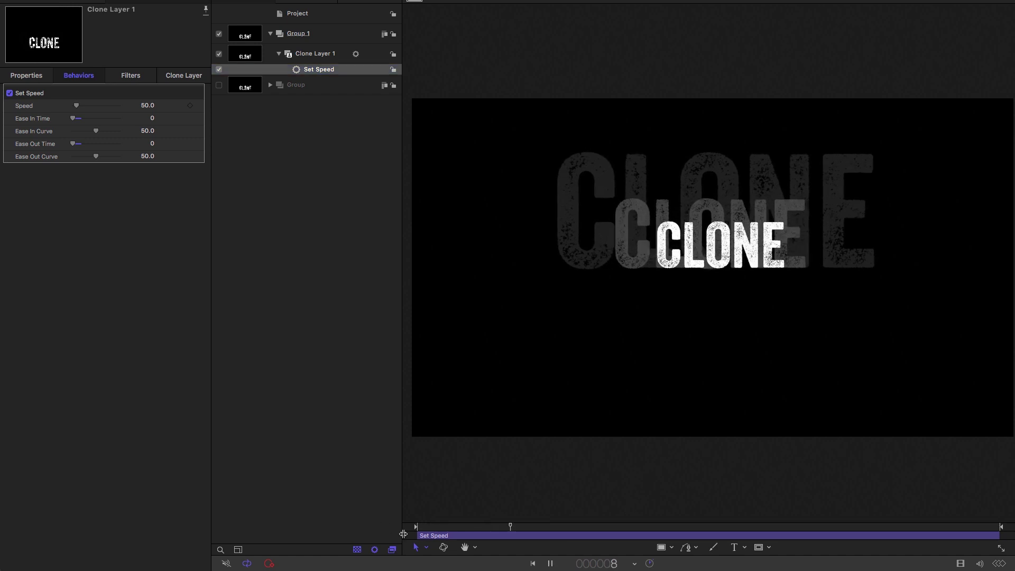
- Enter 200 as the Set Speed value, then change it to 10
{"action": "left_click", "coordinate": [148, 106]}
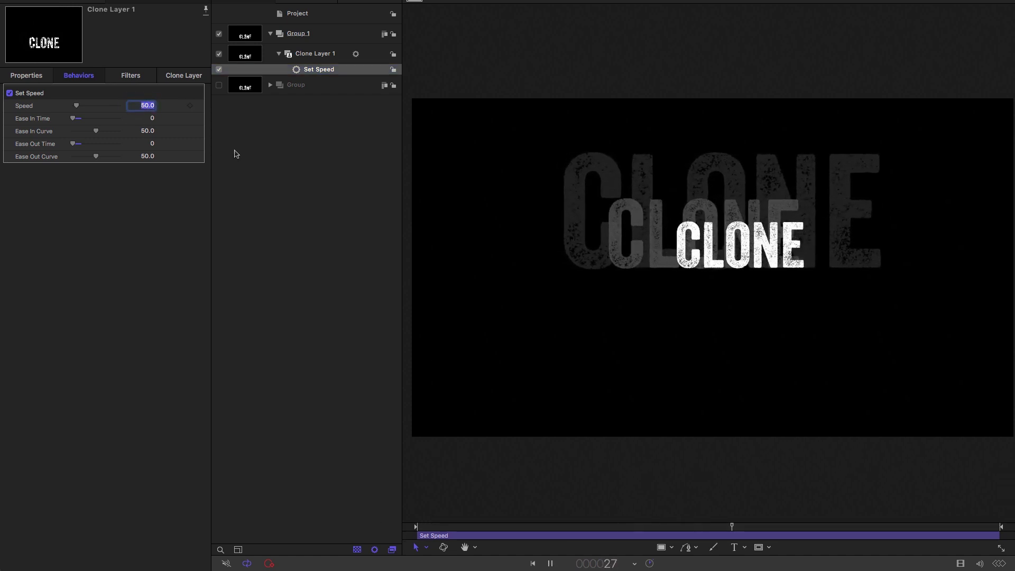
{"action": "type", "text": "200"}
{"action": "key", "text": "Return"}
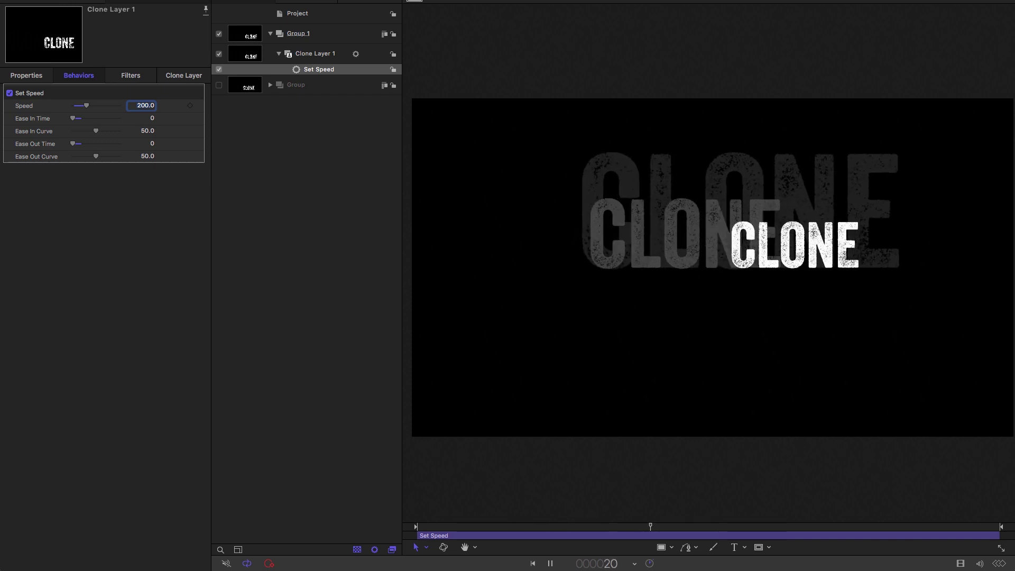
{"action": "type", "text": "10"}
{"action": "key", "text": "Return"}
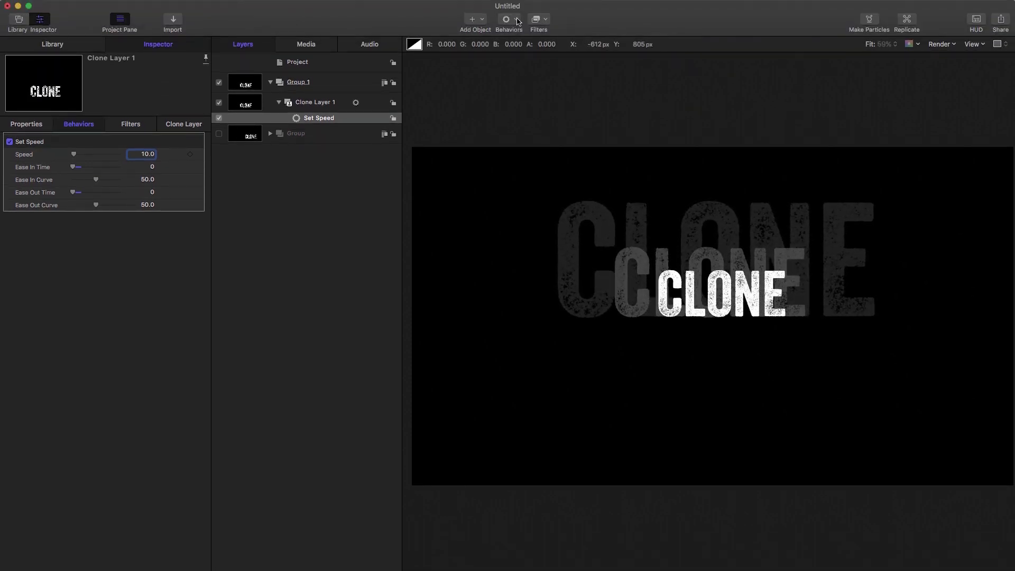
- Add a Reverse retiming behaviour to the clone layer and preview the reversal
{"action": "left_click", "coordinate": [517, 20]}
{"action": "mouse_move", "coordinate": [532, 100]}
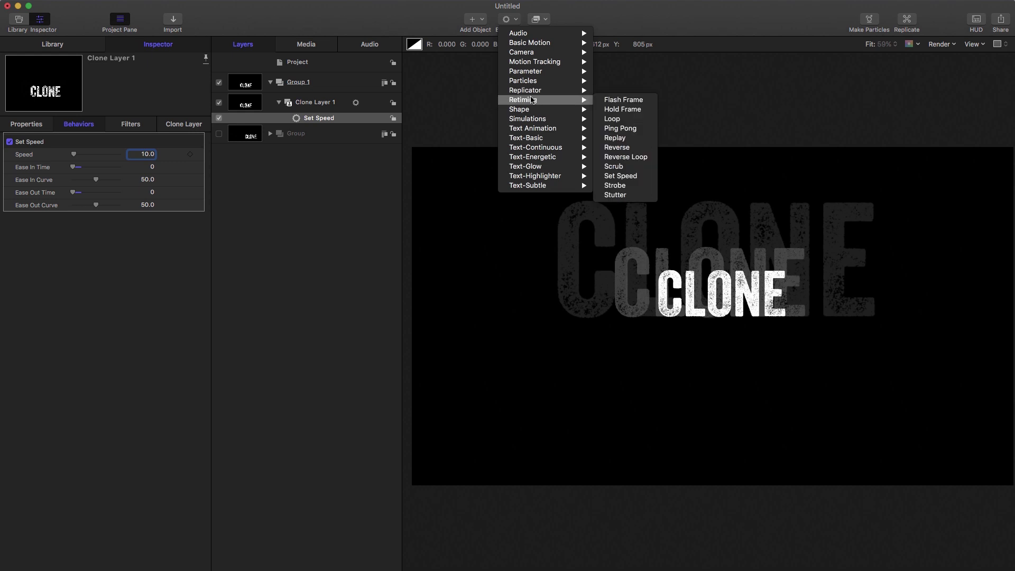
{"action": "left_click", "coordinate": [617, 147]}
{"action": "key", "text": "space"}
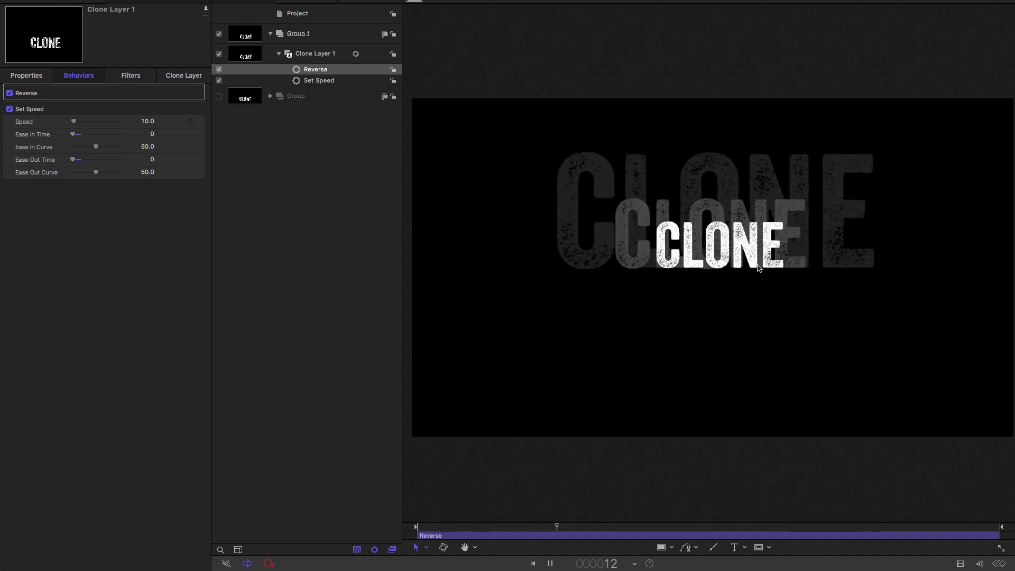
{"action": "key", "text": "space"}
- Select the Reverse and Set Speed behaviours together in the Layers list
{"action": "left_click", "coordinate": [248, 101]}
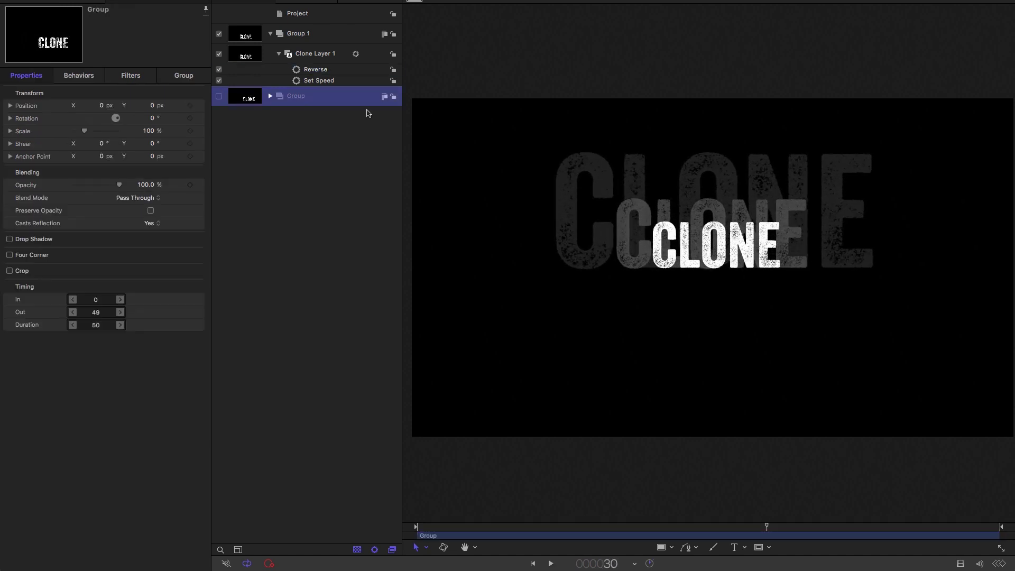
{"action": "left_click", "coordinate": [254, 69]}
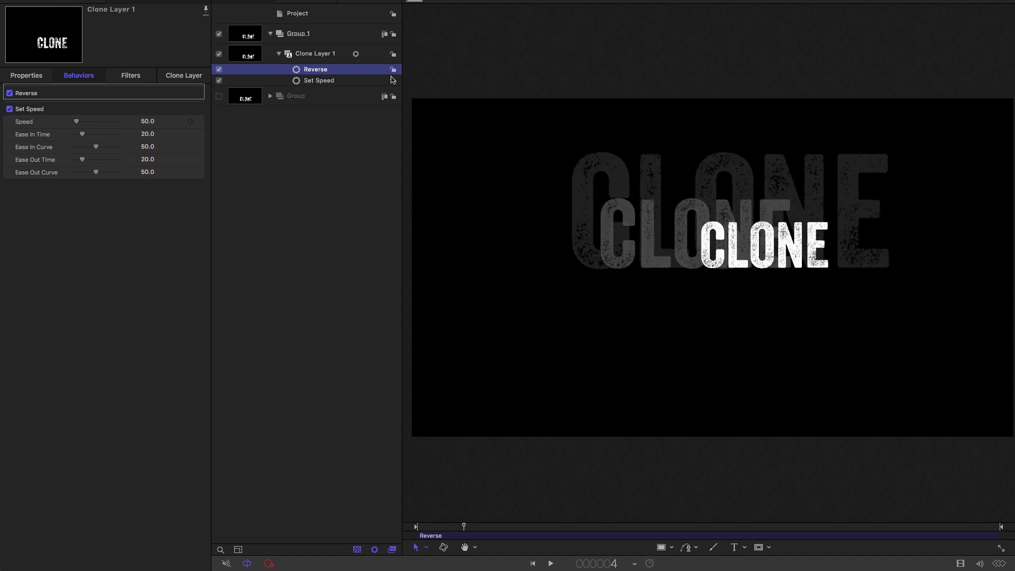
{"action": "left_click", "coordinate": [327, 82], "text": "shift"}
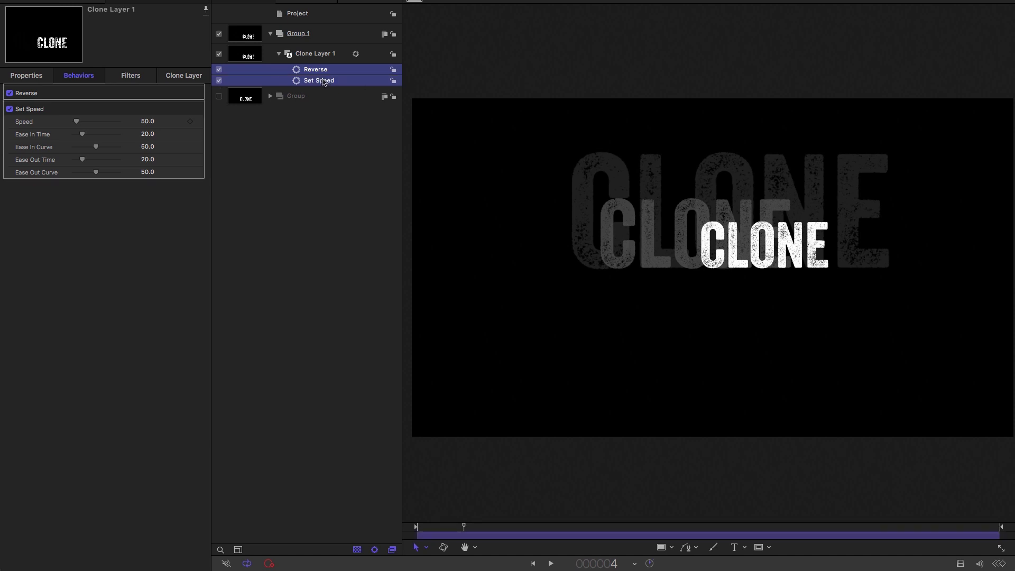
- Delete both retiming behaviours and set the clone's Time Remap to Variable Speed
{"action": "right_click", "coordinate": [323, 82]}
{"action": "left_click", "coordinate": [339, 125]}
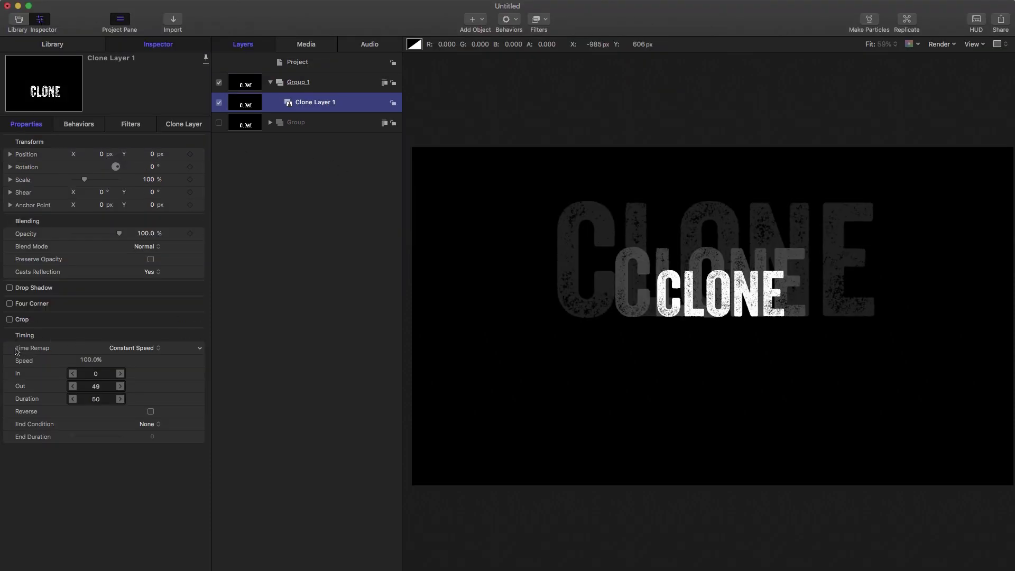
{"action": "left_click", "coordinate": [135, 347]}
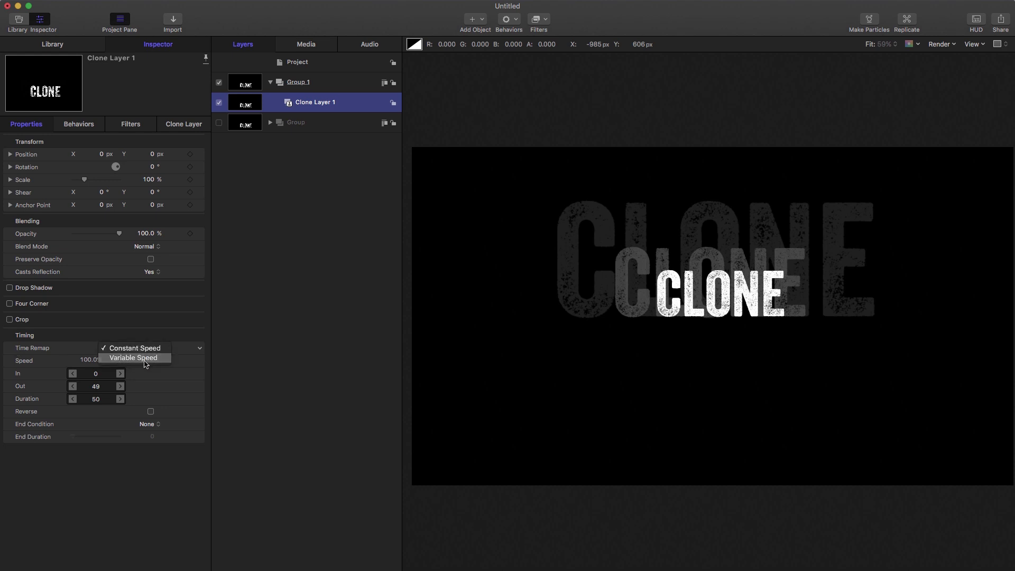
{"action": "left_click", "coordinate": [148, 364]}
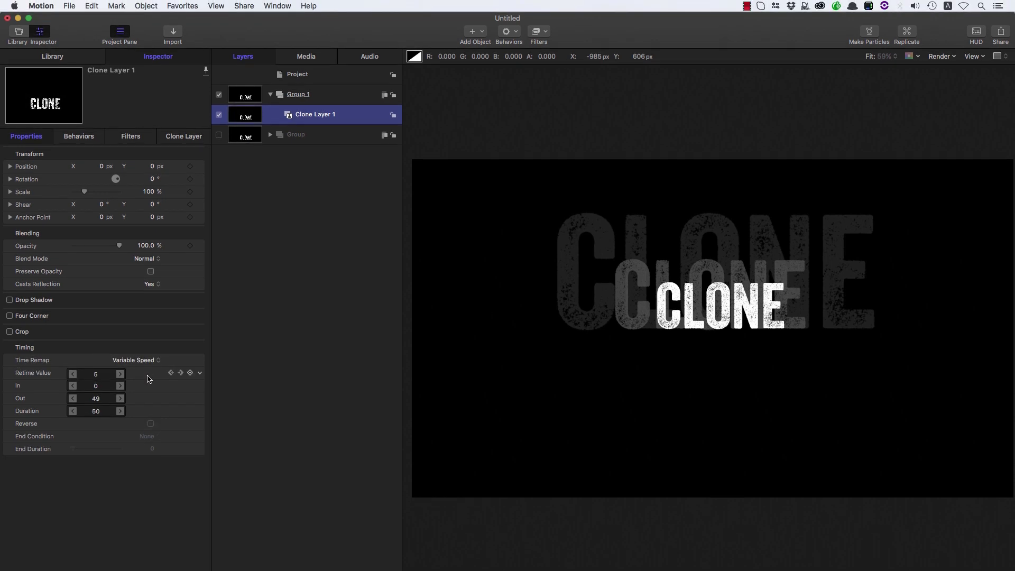
- In the Keyframe Editor, keyframe Retime Value at frames 13 and 36, raising the first to ~72 and lowering the second to ~7
{"action": "left_click", "coordinate": [308, 6]}
{"action": "mouse_move", "coordinate": [278, 5]}
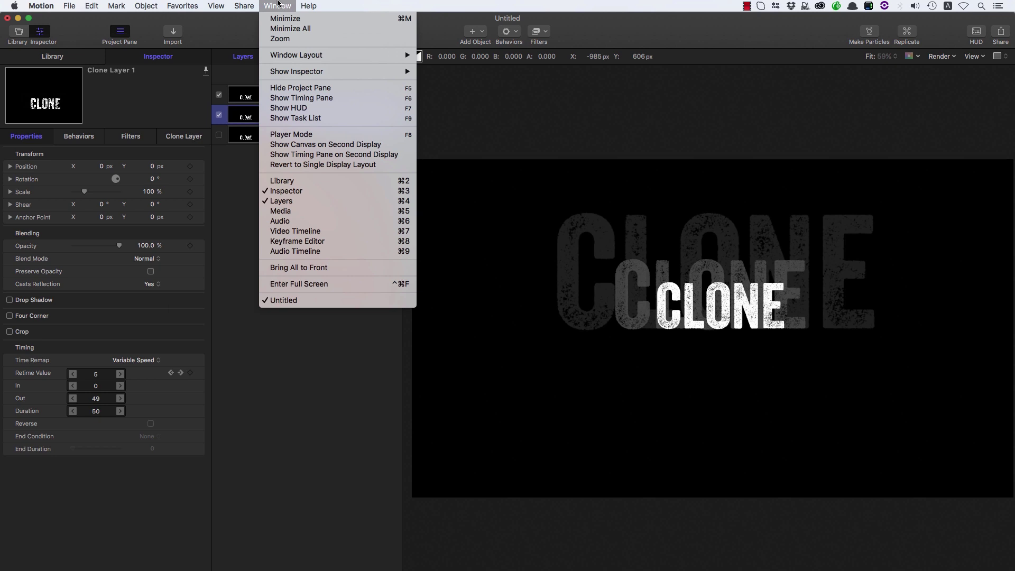
{"action": "left_click", "coordinate": [297, 241]}
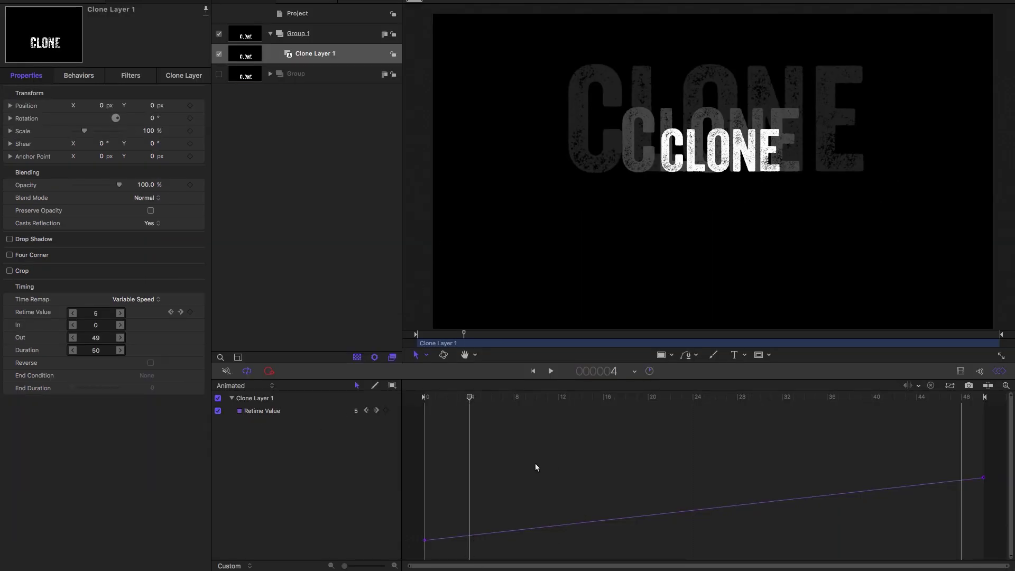
{"action": "left_click_drag", "start_coordinate": [552, 397], "coordinate": [571, 405]}
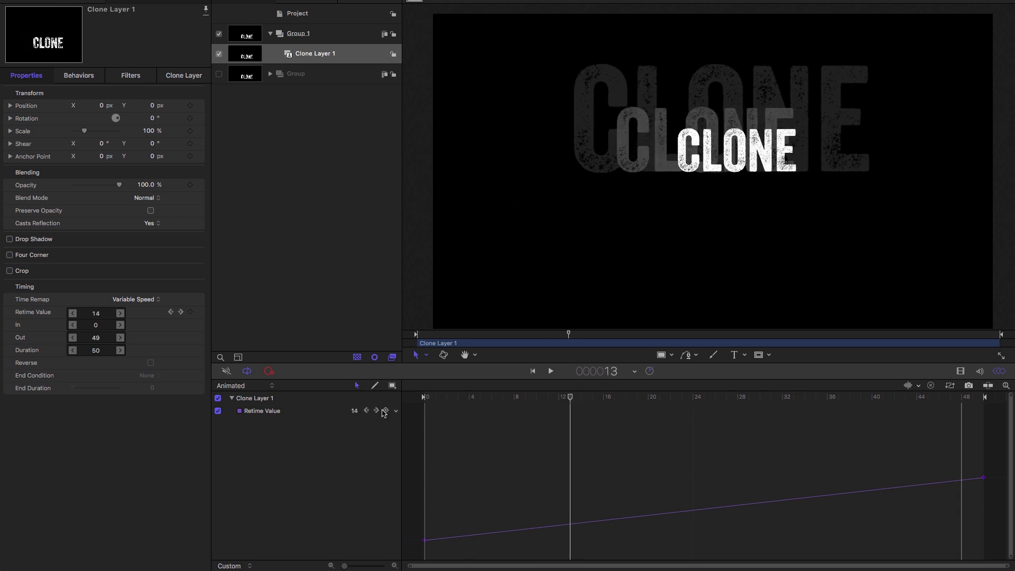
{"action": "left_click", "coordinate": [386, 410]}
{"action": "left_click", "coordinate": [826, 397]}
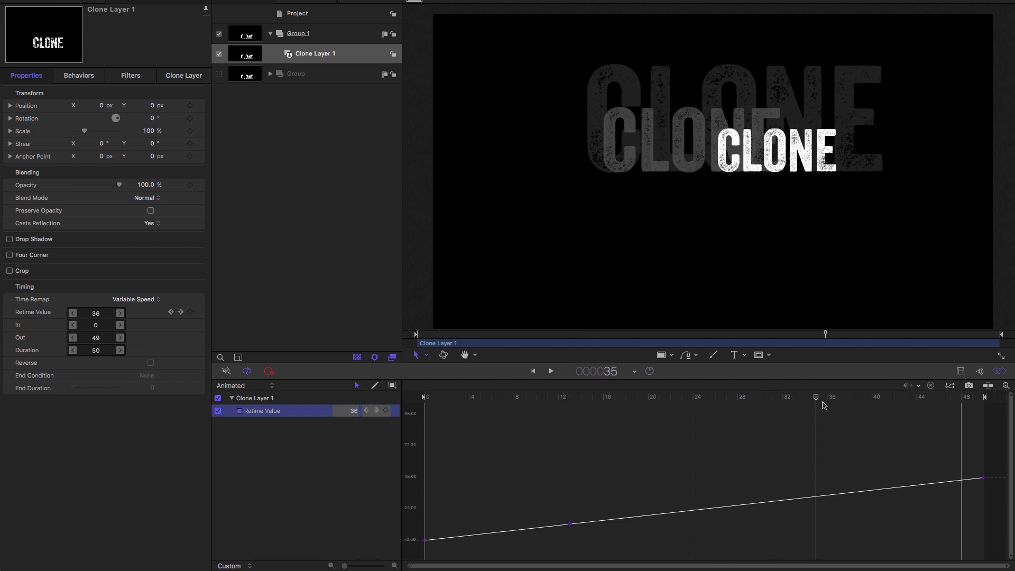
{"action": "left_click", "coordinate": [386, 410]}
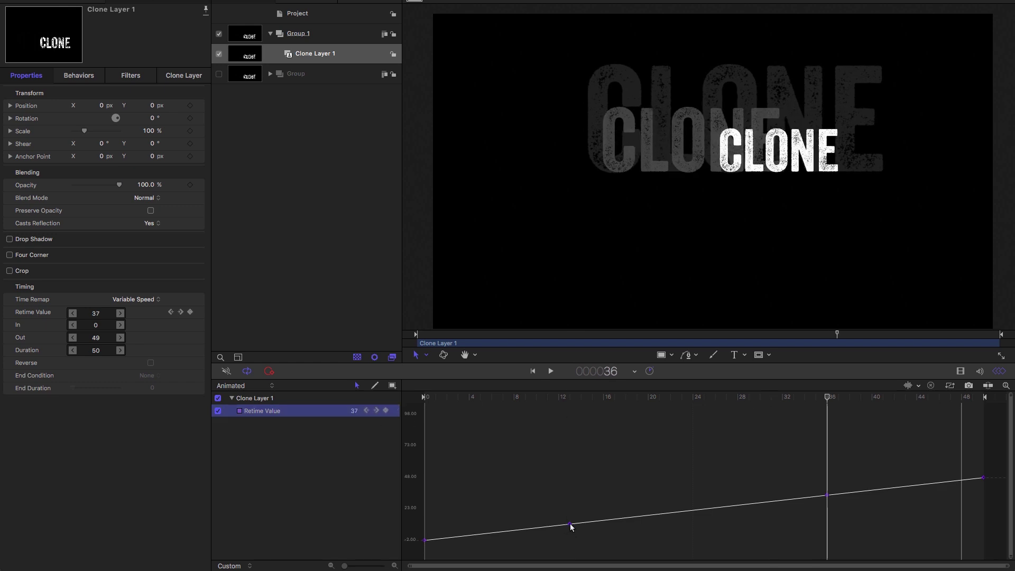
{"action": "left_click_drag", "start_coordinate": [570, 524], "coordinate": [566, 456]}
{"action": "left_click_drag", "start_coordinate": [828, 495], "coordinate": [815, 536]}
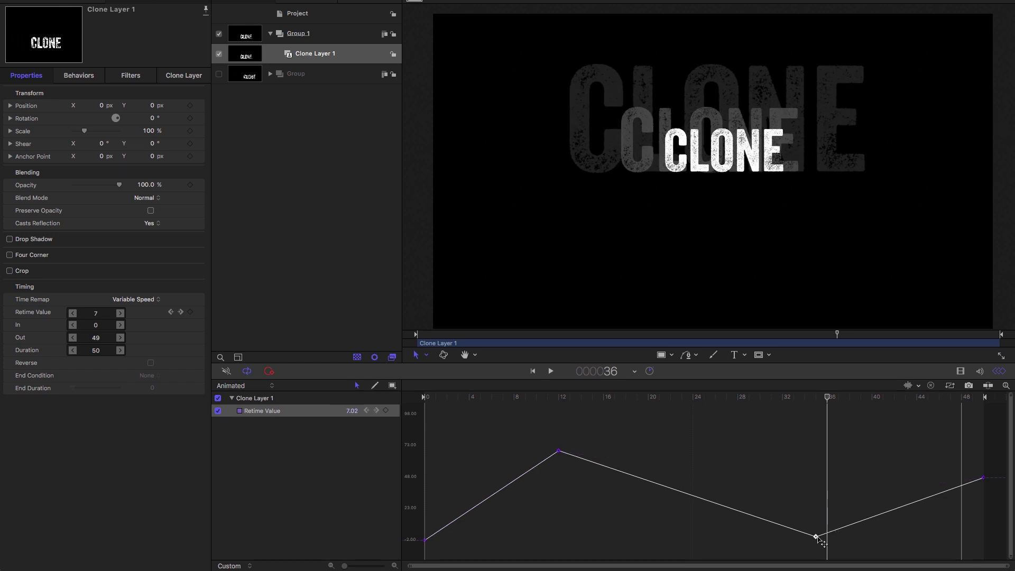
- Rewind to the first frame and play back the retimed animation
{"action": "key", "text": "Home"}
{"action": "key", "text": "space"}
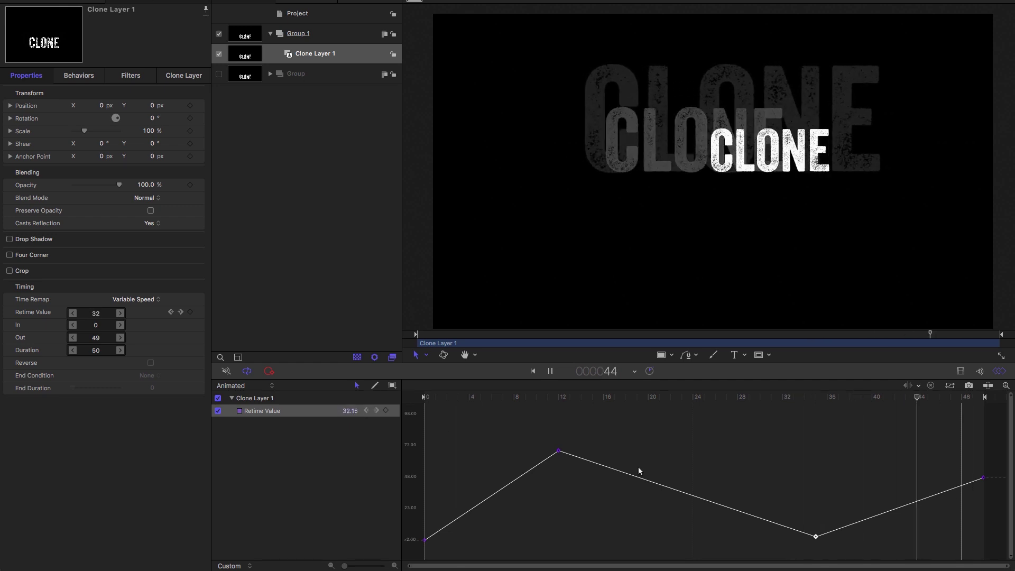
{"action": "key", "text": "space"}
- Box-select the Retime Value keyframes and squeeze them into the opening frames
{"action": "left_click", "coordinate": [393, 386]}
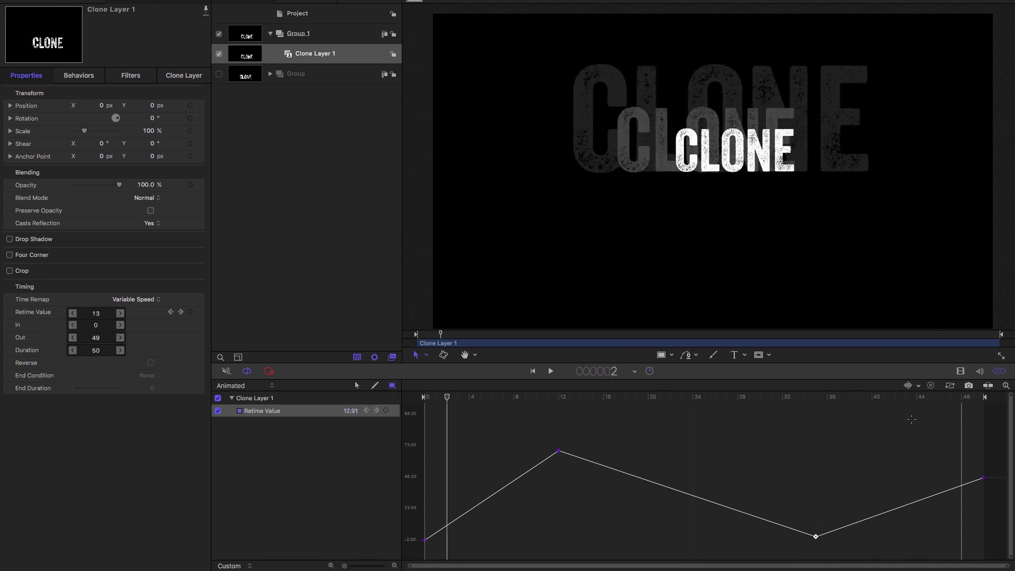
{"action": "left_click_drag", "start_coordinate": [990, 416], "coordinate": [415, 560]}
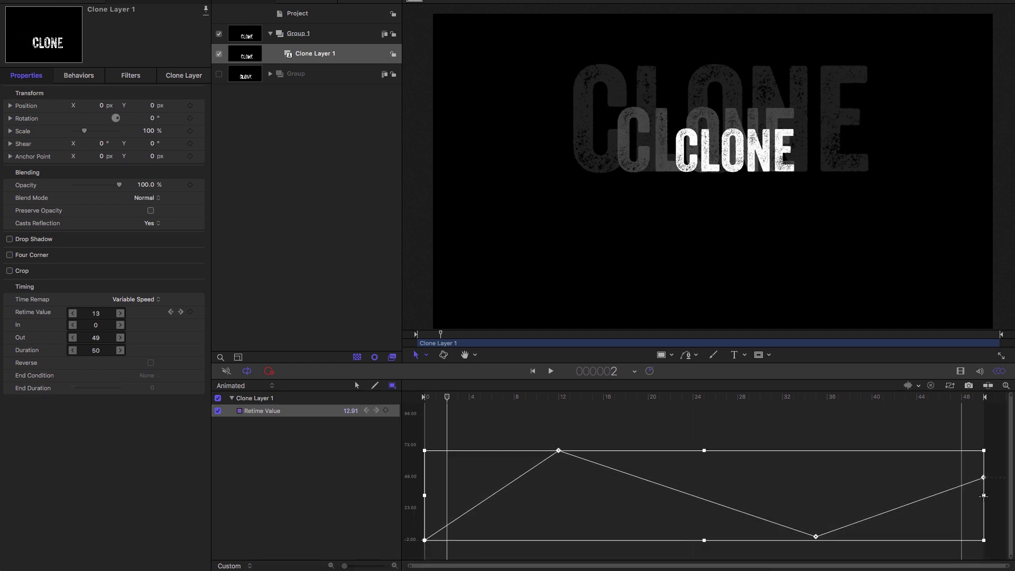
{"action": "left_click_drag", "start_coordinate": [984, 495], "coordinate": [574, 511]}
- Set Retime Value to Ping-Pong after the last keyframe and preview the result
{"action": "right_click", "coordinate": [395, 413]}
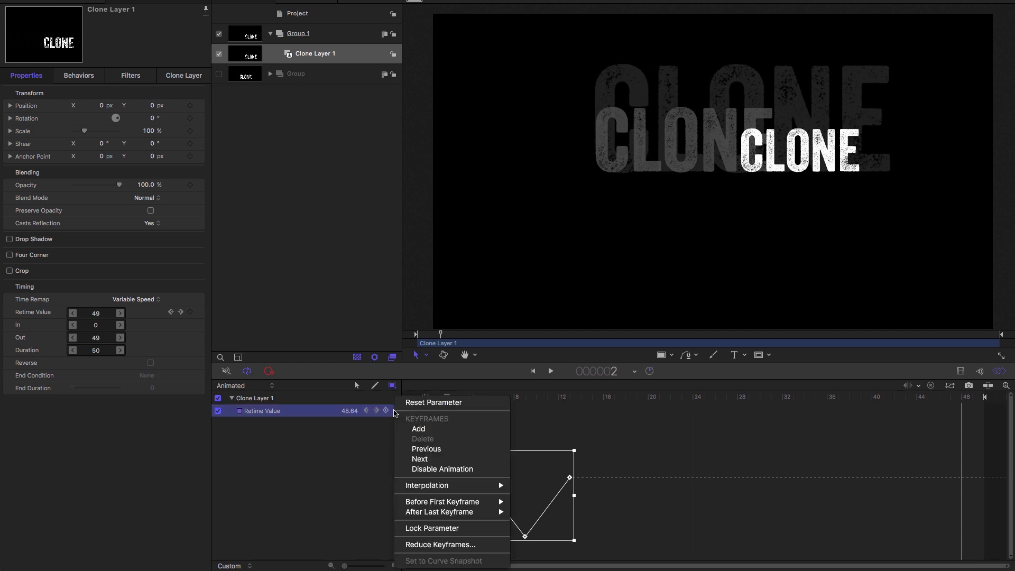
{"action": "mouse_move", "coordinate": [416, 512]}
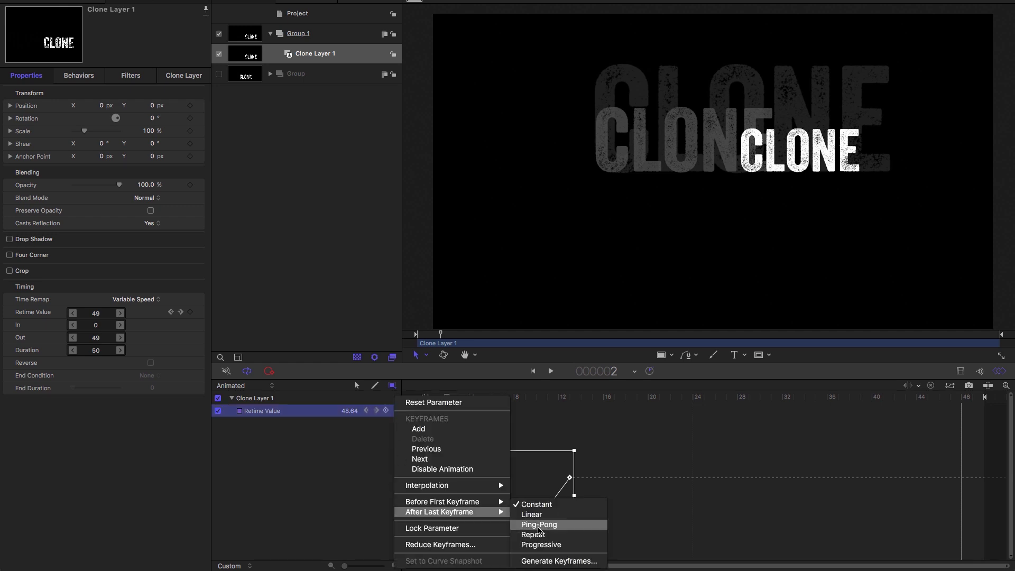
{"action": "left_click", "coordinate": [538, 526]}
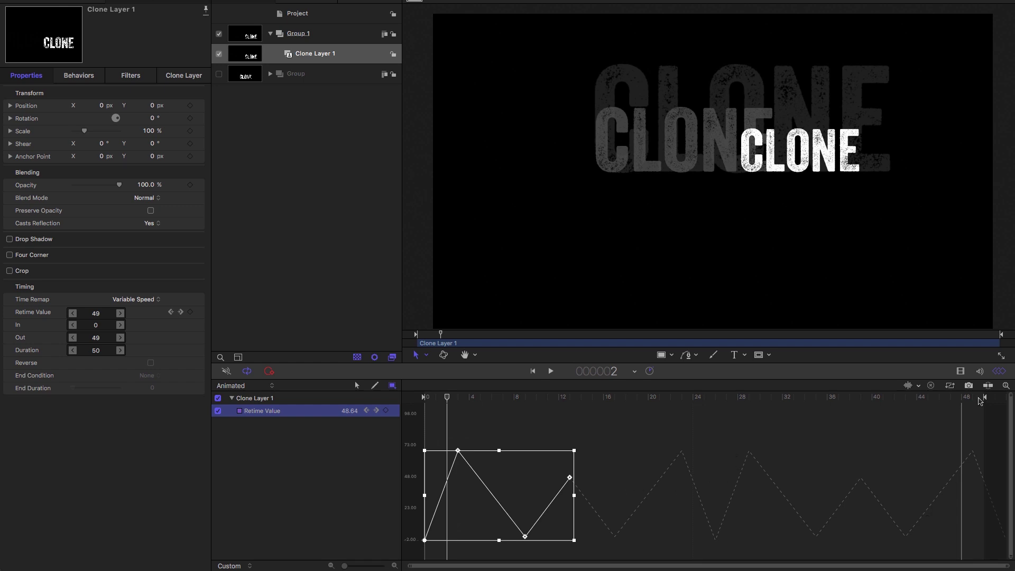
{"action": "key", "text": "space"}
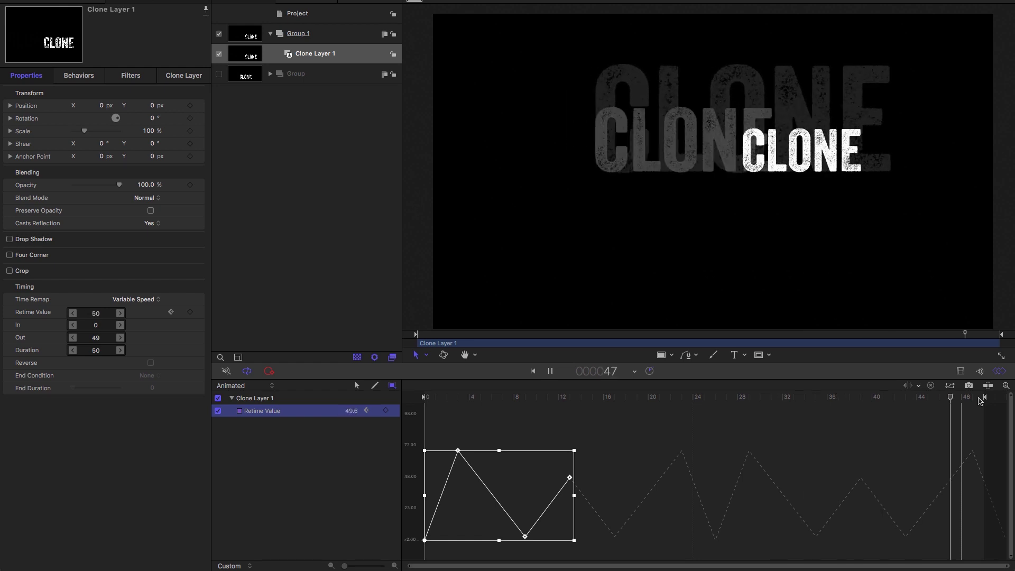
{"action": "key", "text": "space"}
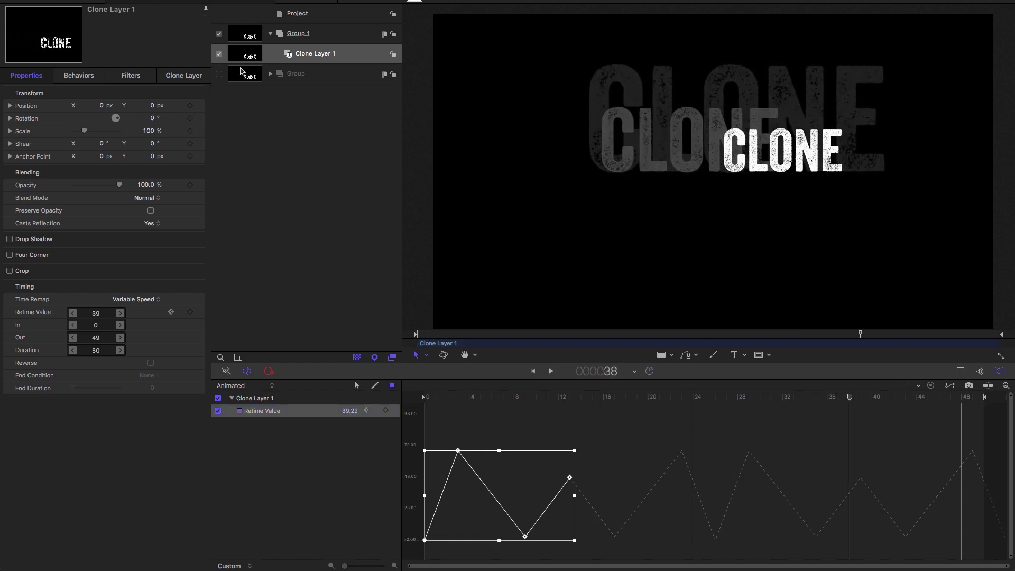
{"action": "left_click", "coordinate": [286, 74]}
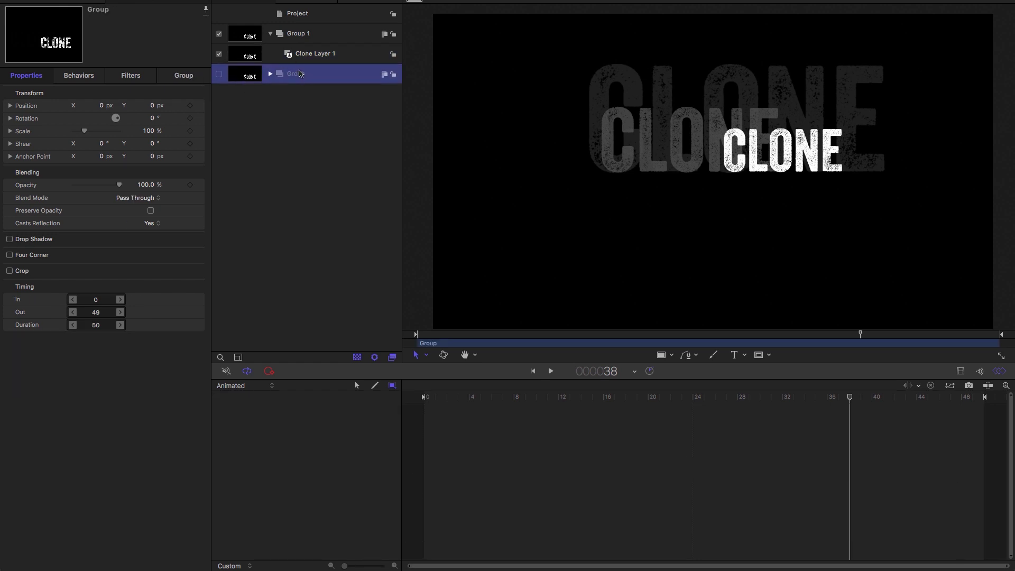
{"action": "left_click", "coordinate": [257, 56]}
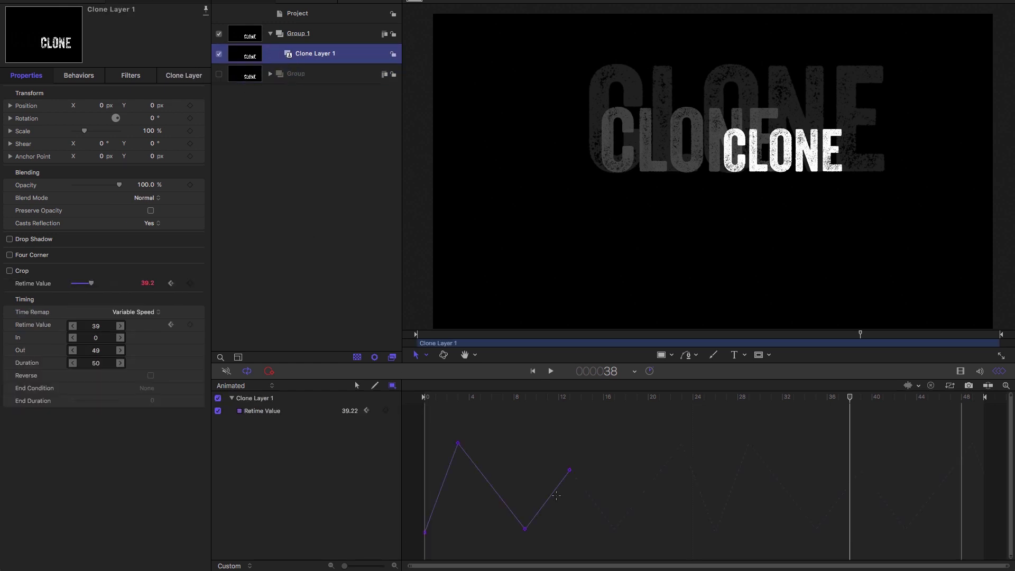
{"action": "mouse_move", "coordinate": [666, 400]}
{"action": "left_mouse_down"}
{"action": "mouse_move", "coordinate": [523, 398]}
{"action": "mouse_move", "coordinate": [915, 416]}
{"action": "mouse_move", "coordinate": [415, 406]}
{"action": "mouse_move", "coordinate": [939, 418]}
{"action": "mouse_move", "coordinate": [458, 425]}
{"action": "mouse_move", "coordinate": [646, 429]}
{"action": "left_mouse_up"}
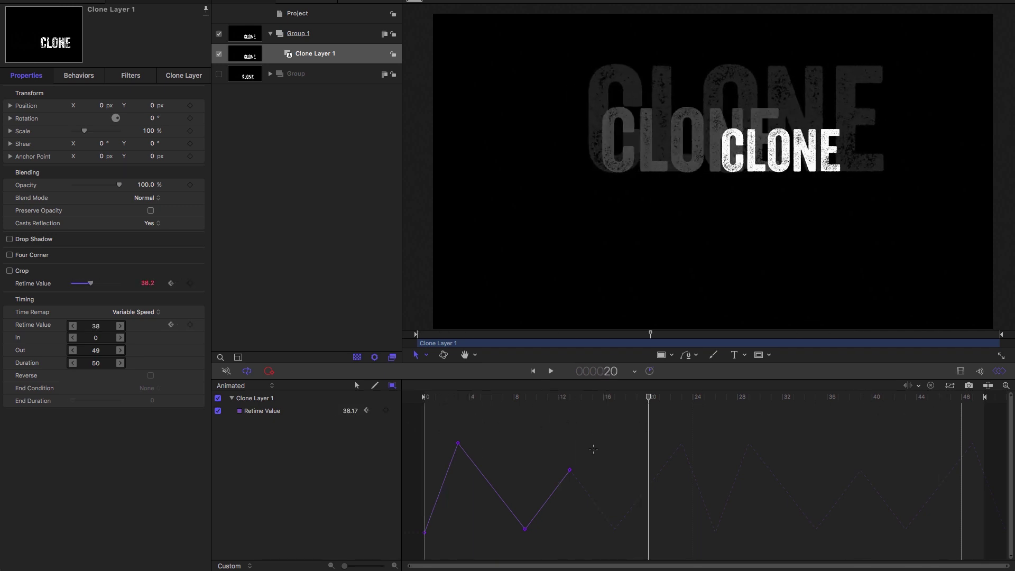